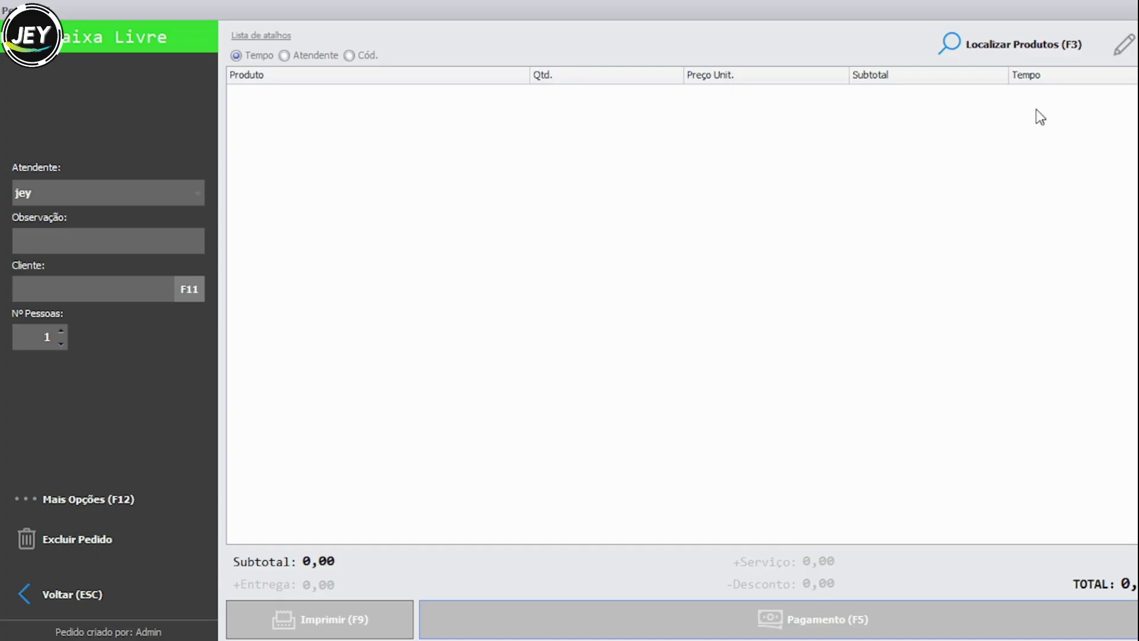
# Add 3 units of bolacha to the order from the product search.
pyautogui.click(1055, 44)
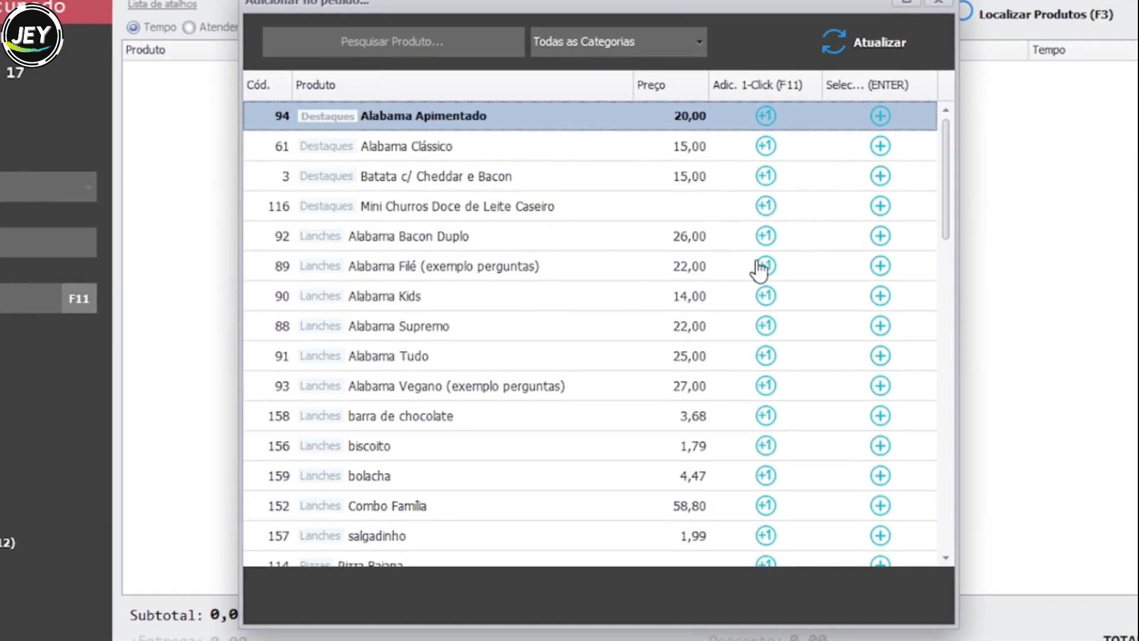
pyautogui.scroll(-1, 760, 270)
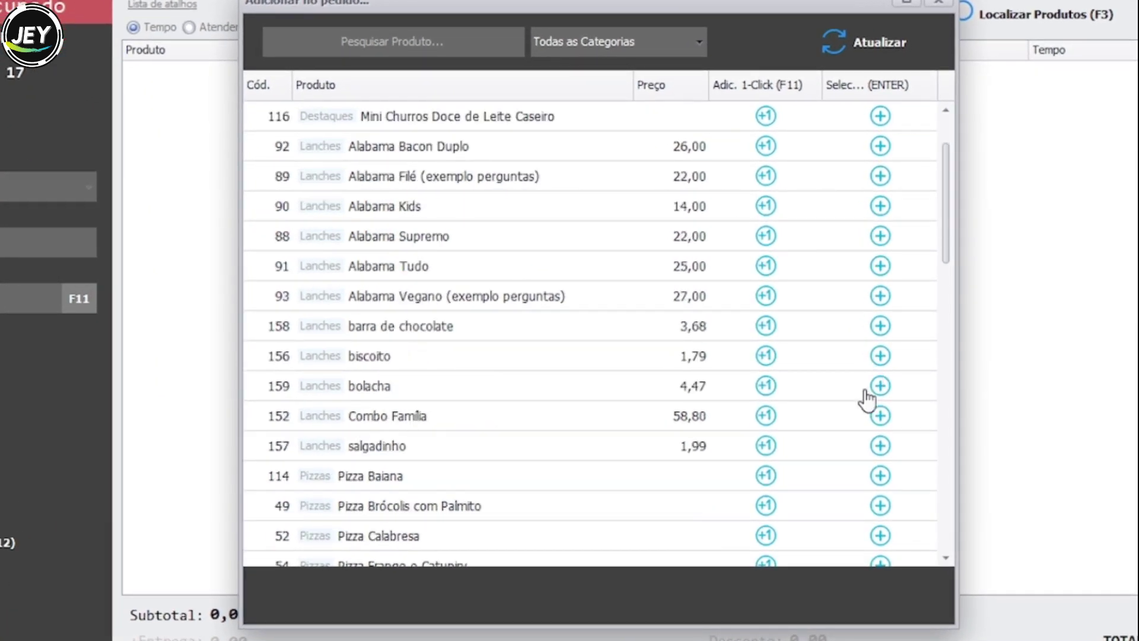
pyautogui.click(866, 391)
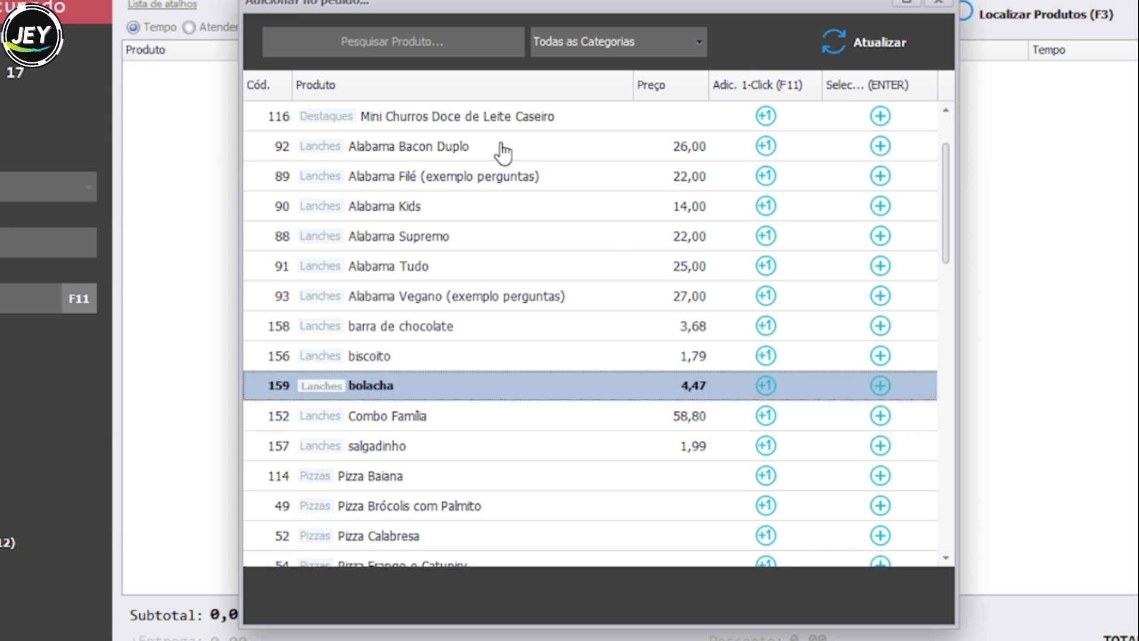
pyautogui.press('Return')
pyautogui.write('3')
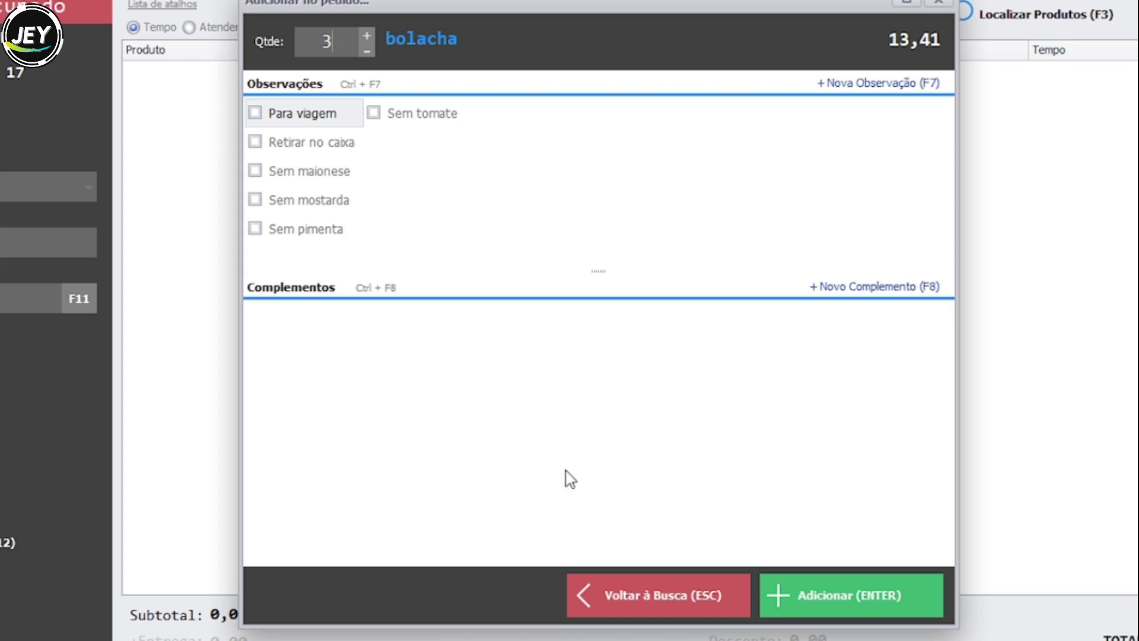
pyautogui.press('Return')
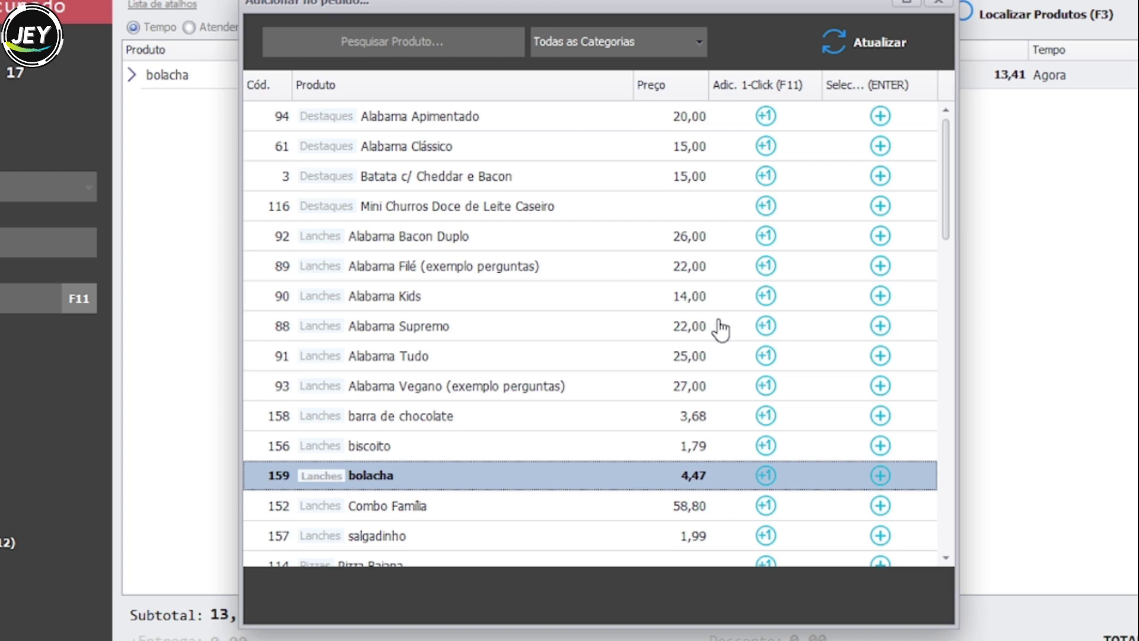
# Add Batata c/ Cheddar e Bacon twice, one unit each, and 5 units of barra de chocolate to the order.
pyautogui.click(880, 177)
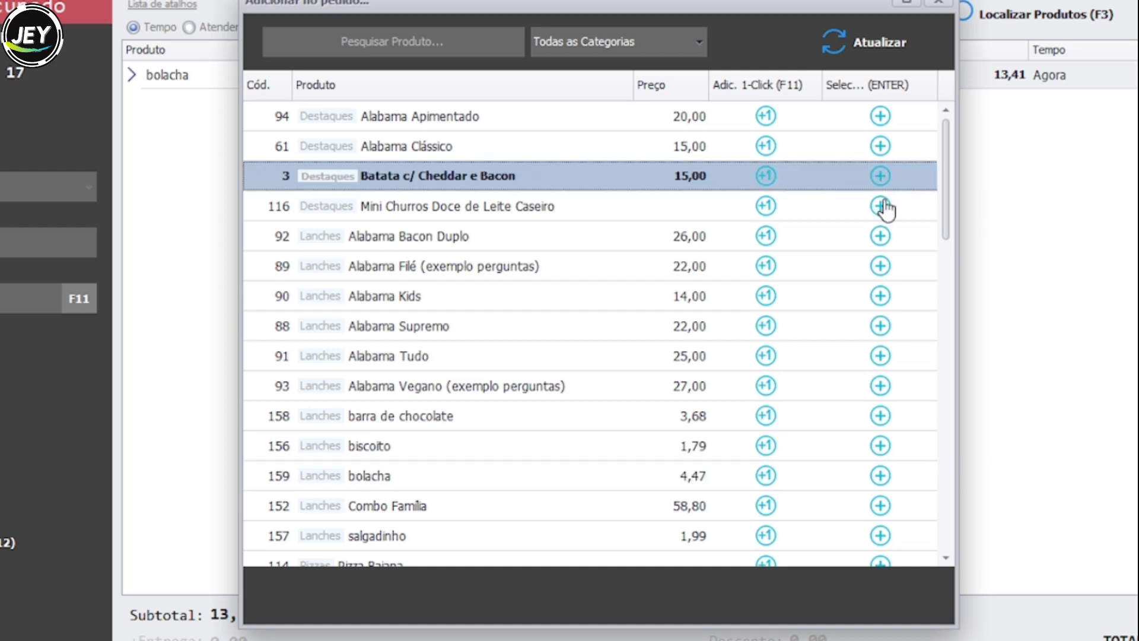
pyautogui.click(880, 177)
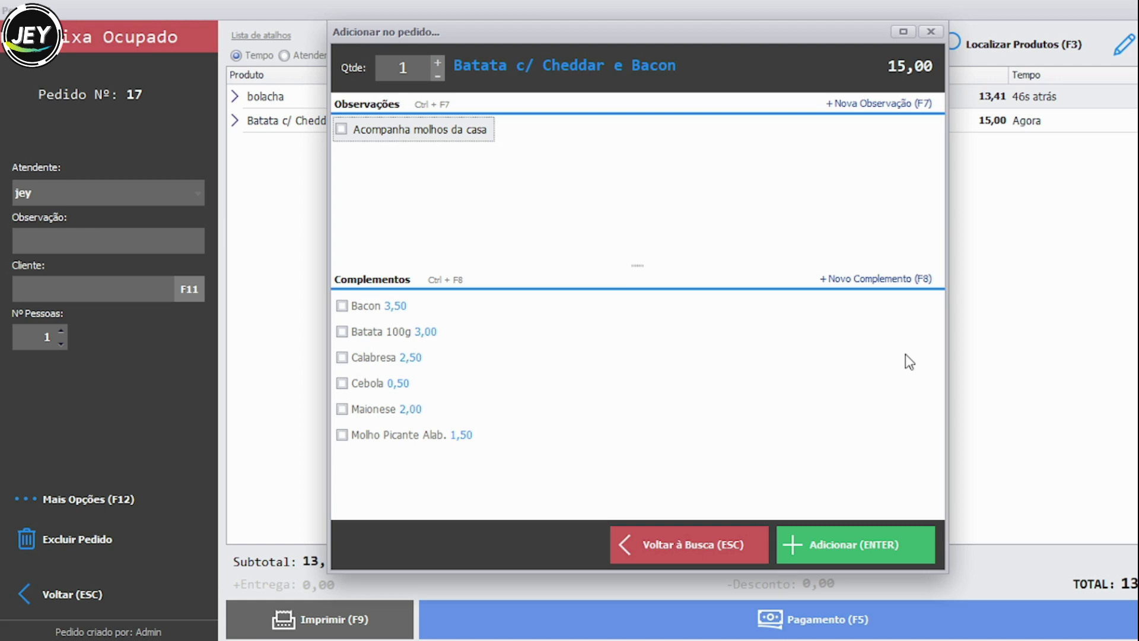
pyautogui.press('Return')
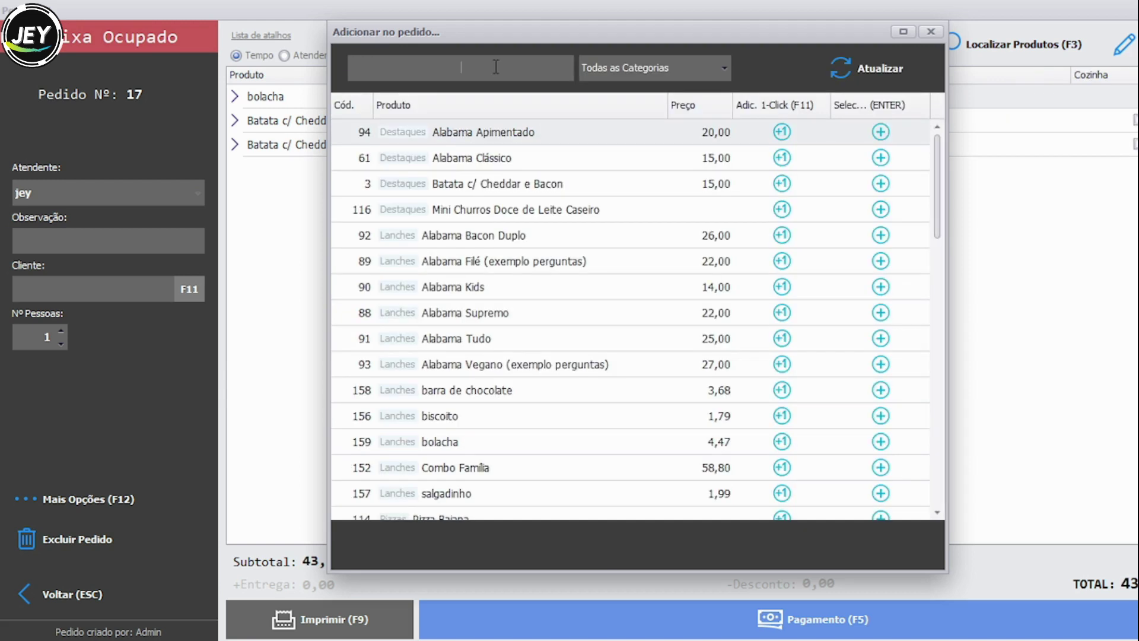
pyautogui.write('ba')
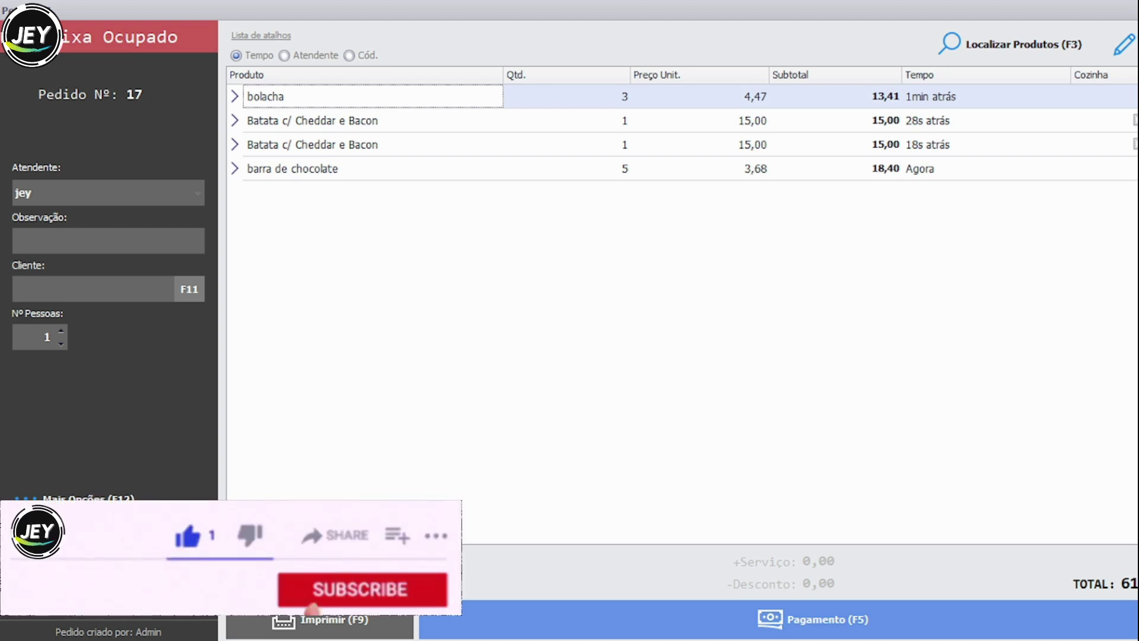
# Start the order's payment and save a discount of R$ 1,30 in its fees and discounts.
pyautogui.press('F5')
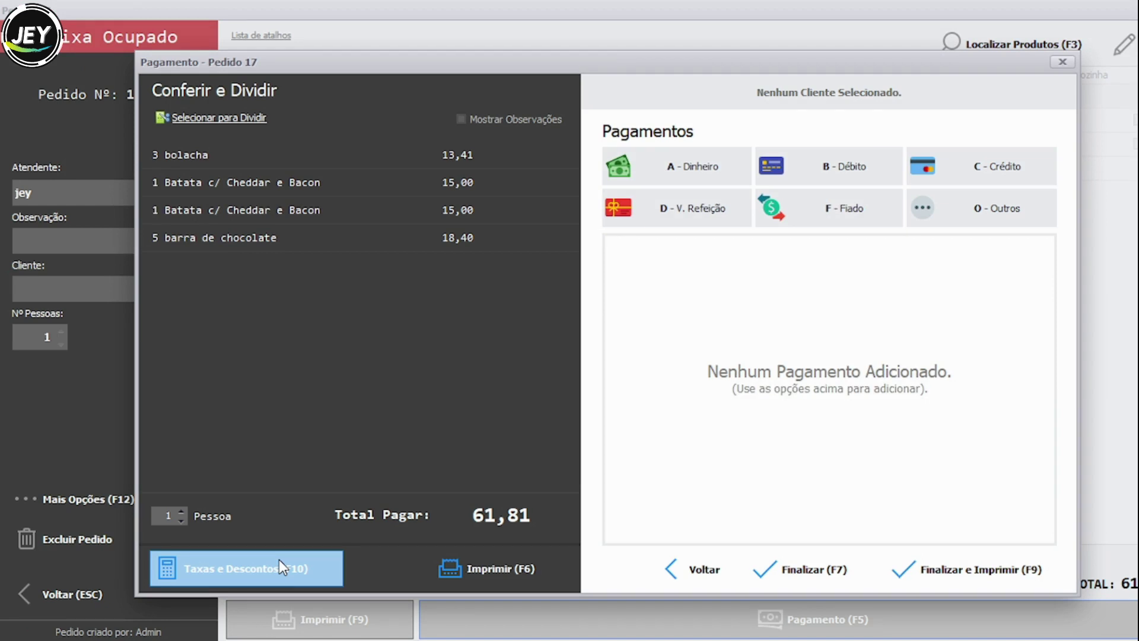
pyautogui.click(279, 560)
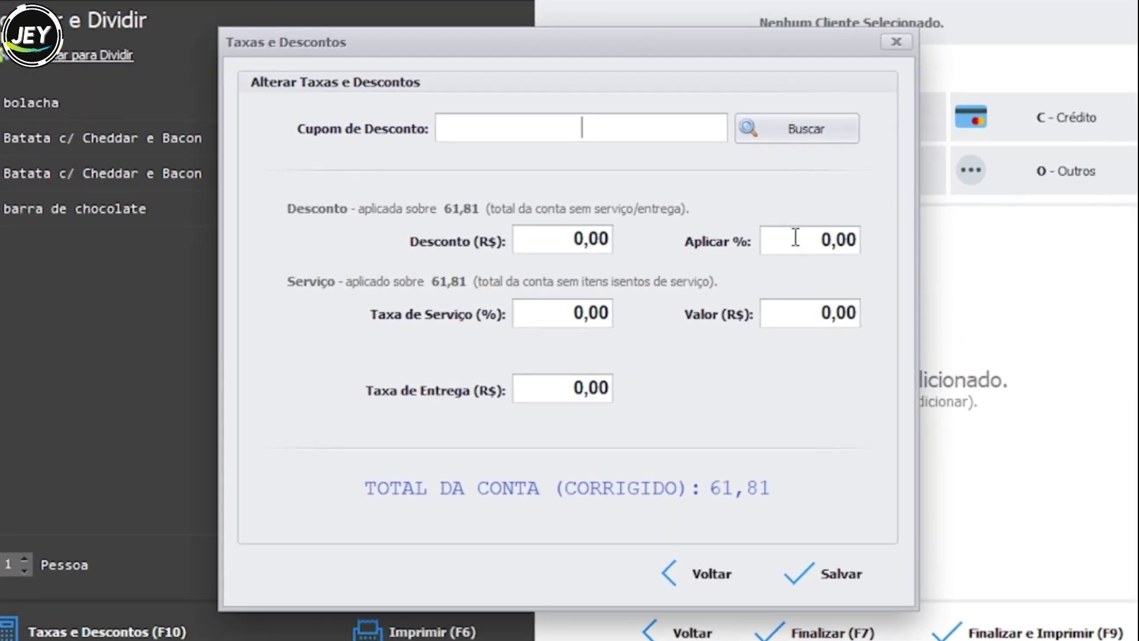
pyautogui.click(560, 236)
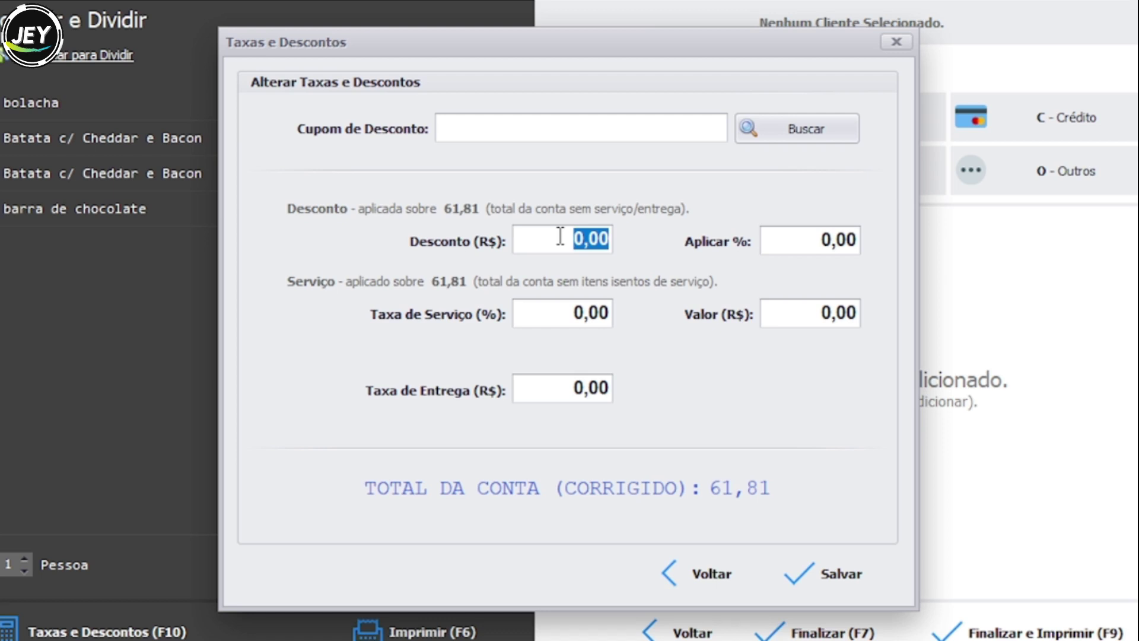
pyautogui.write('1,30')
pyautogui.press('Tab')
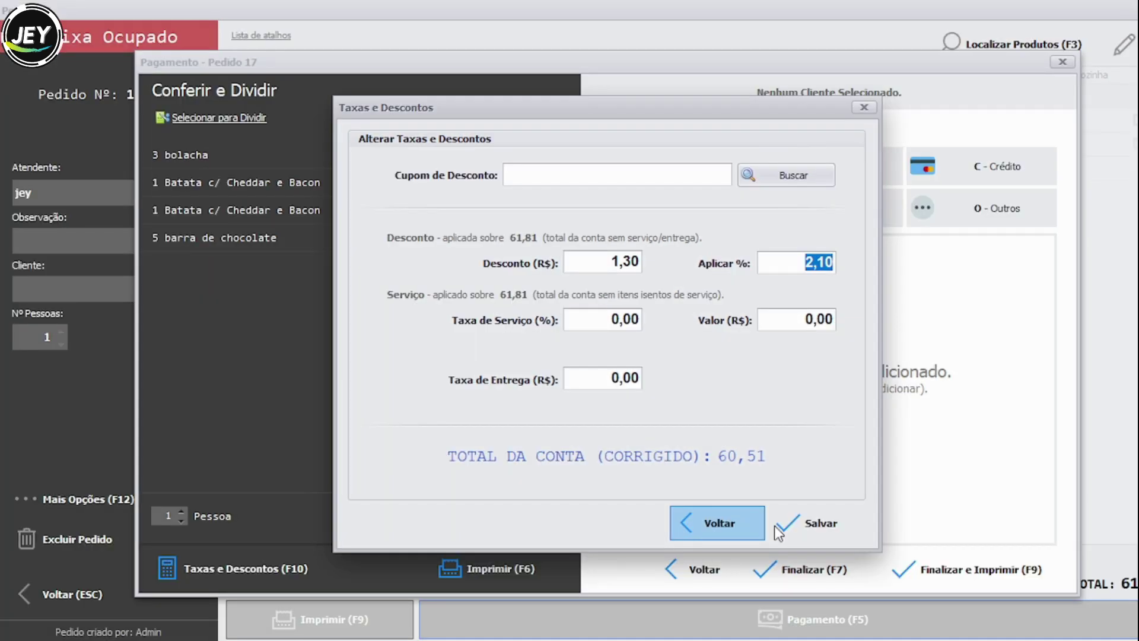
pyautogui.click(774, 525)
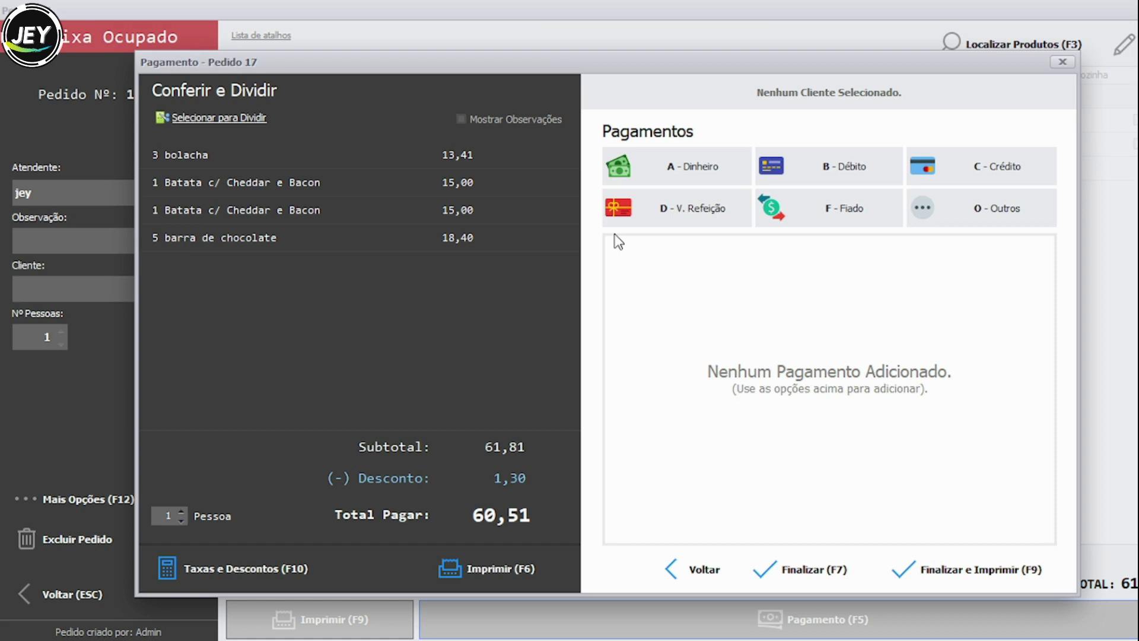
# Record a cash (Dinheiro) payment for the amount due with 100,00 handed over, and finalize the order without printing.
pyautogui.click(616, 169)
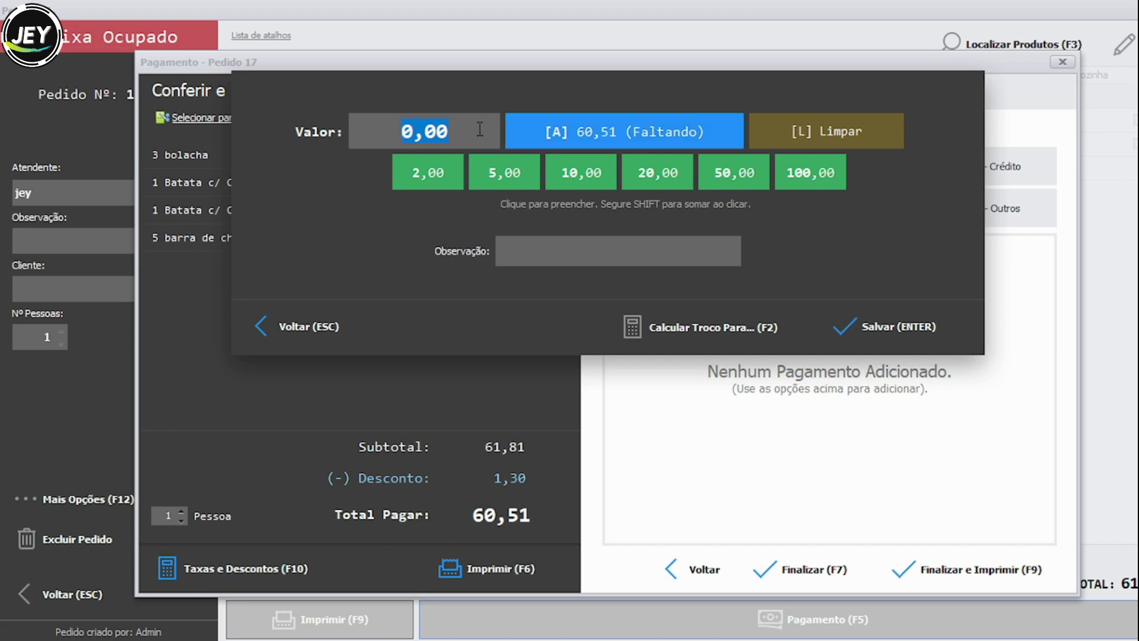
pyautogui.press('a')
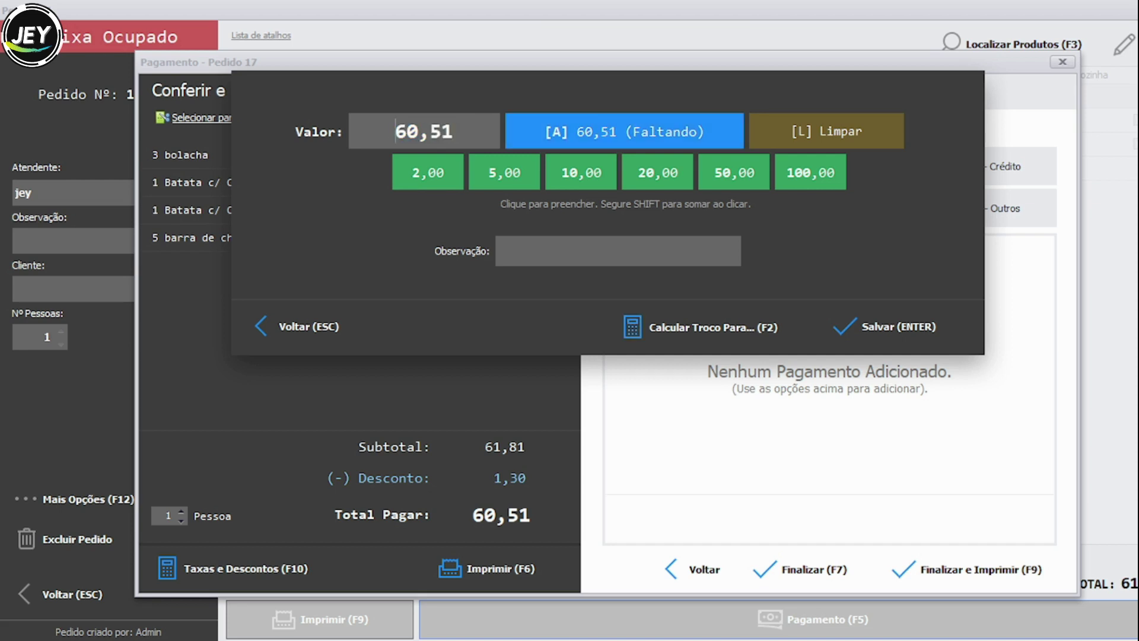
pyautogui.write('100')
pyautogui.press('Return')
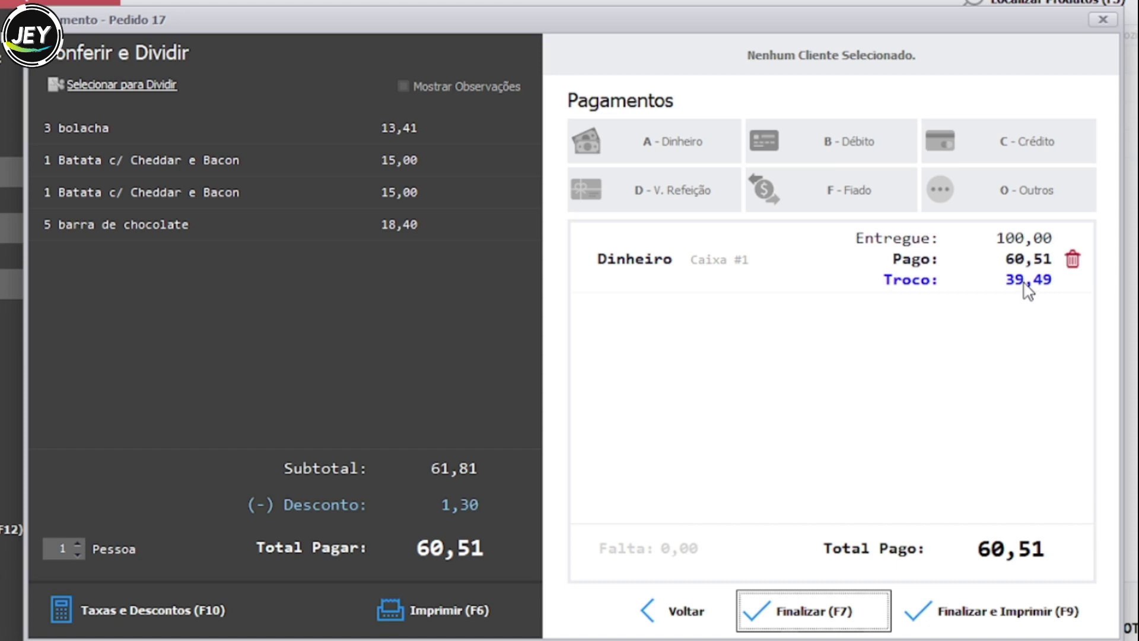
pyautogui.click(1024, 285)
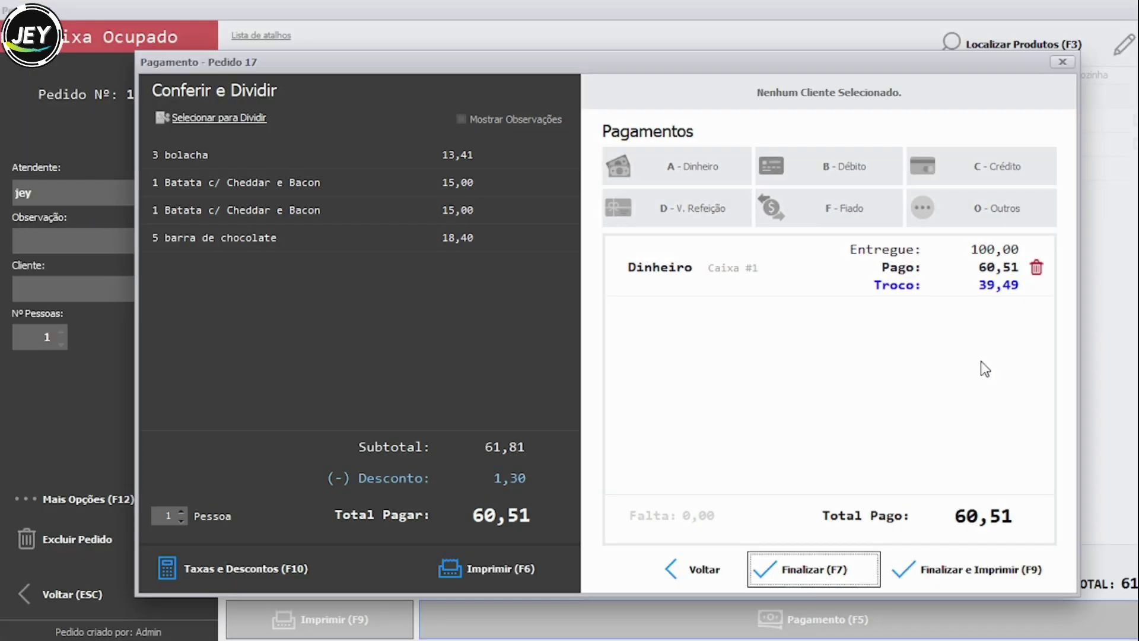
pyautogui.click(848, 574)
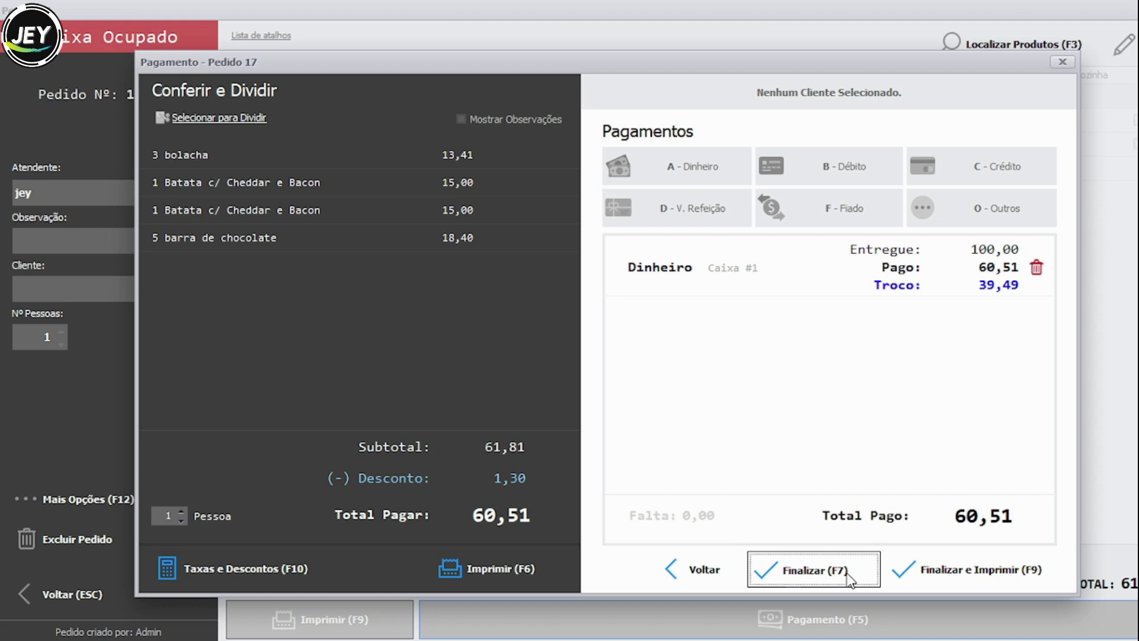
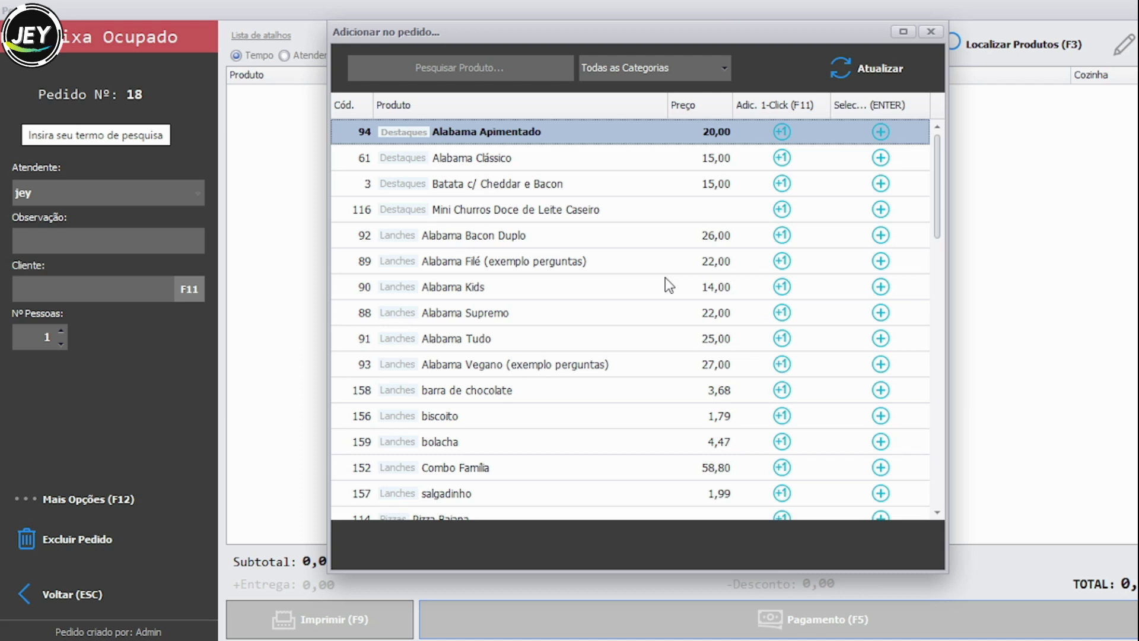
# Search the products for "bis" and add 4 units of biscoito to the new order.
pyautogui.click(442, 60)
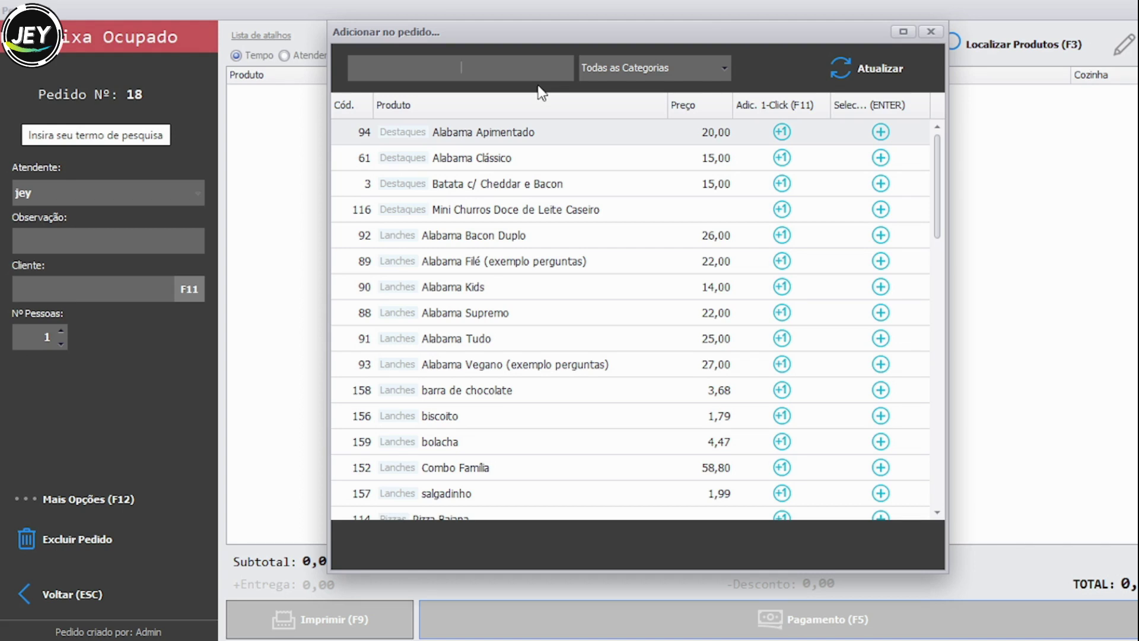
pyautogui.write('bis')
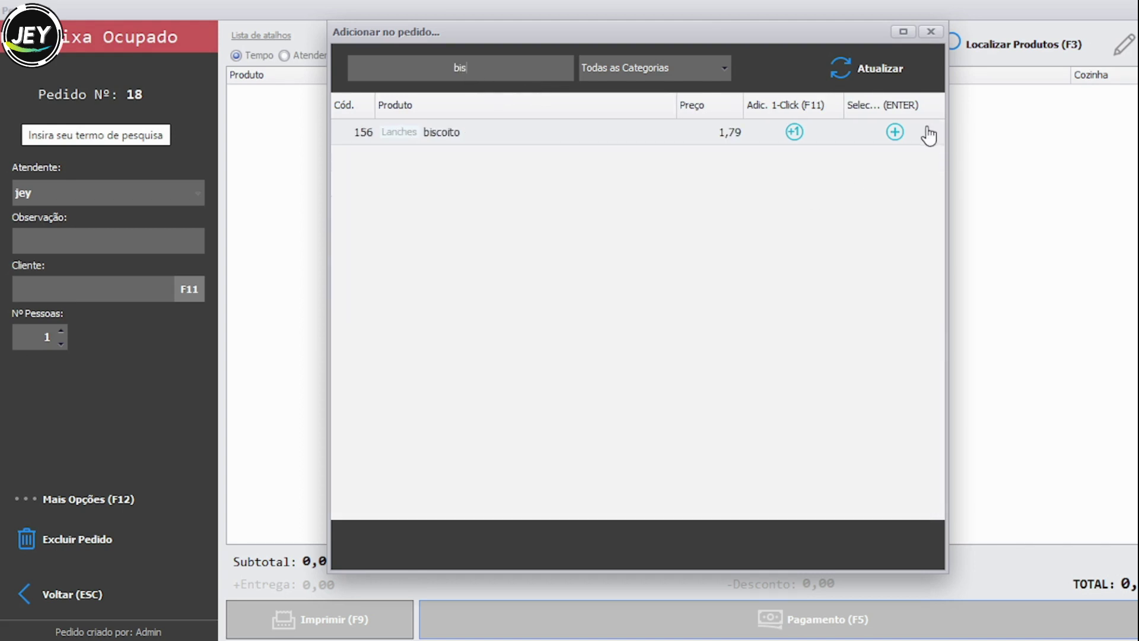
pyautogui.click(896, 133)
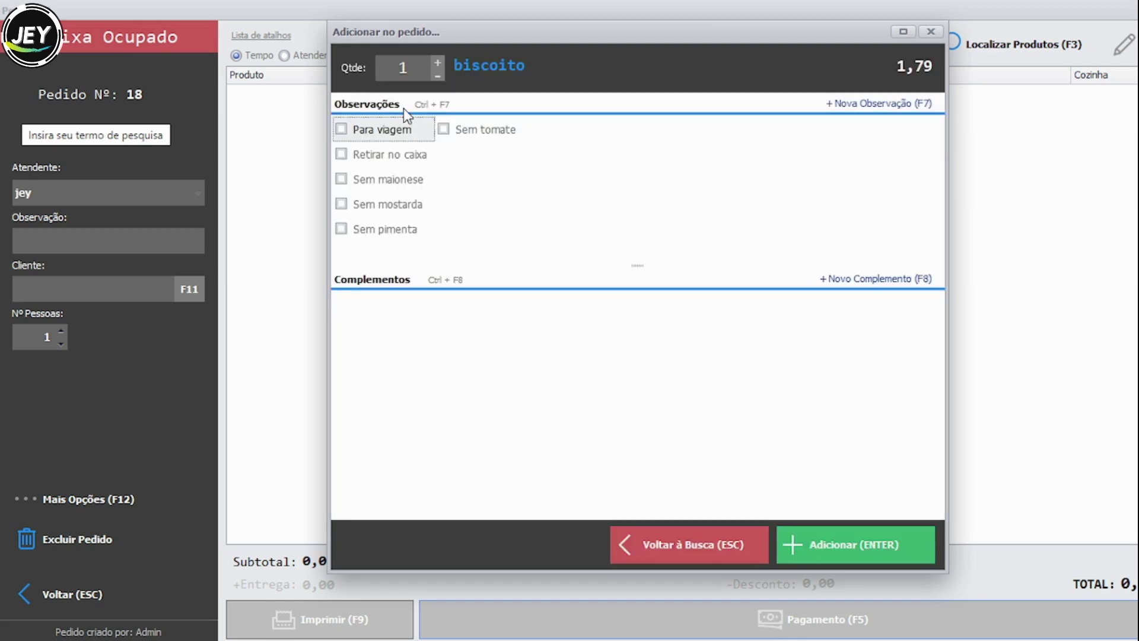
pyautogui.click(412, 65)
pyautogui.press('BackSpace')
pyautogui.write('4')
pyautogui.press('Return')
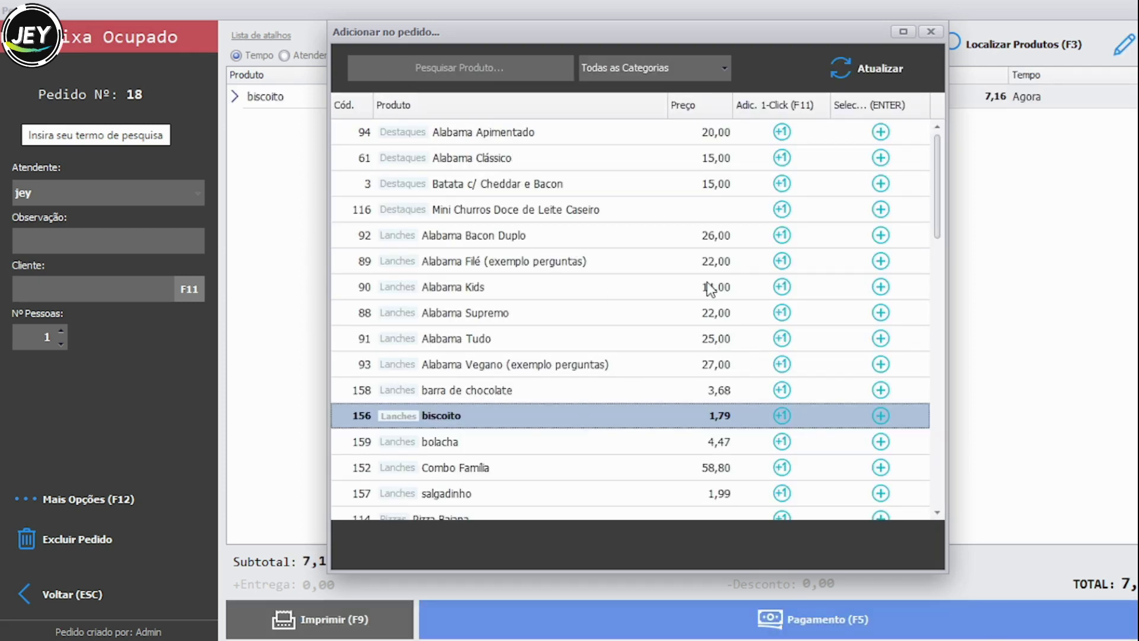
# Add one Alabama Bacon Duplo to the order with its standard ingredients and no extras.
pyautogui.click(881, 235)
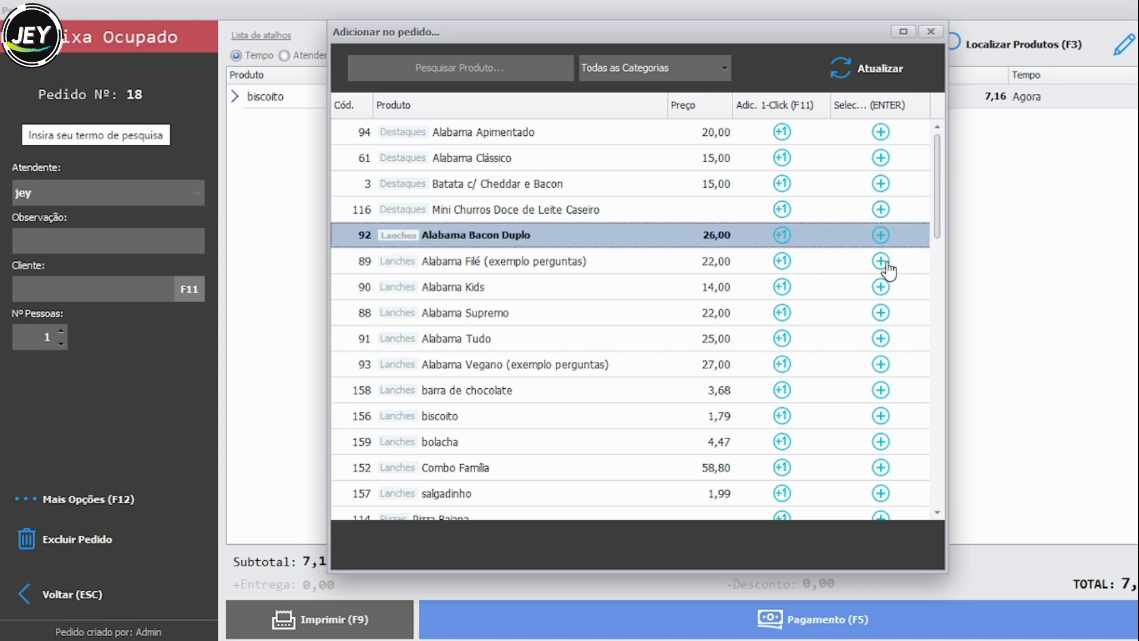
pyautogui.click(881, 261)
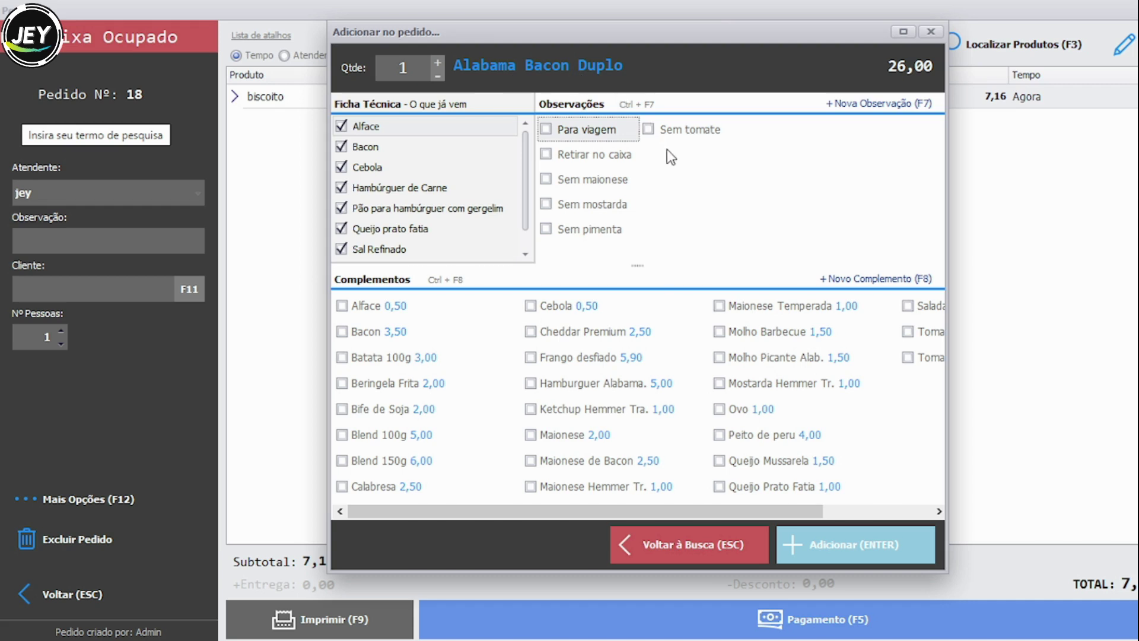
pyautogui.click(853, 549)
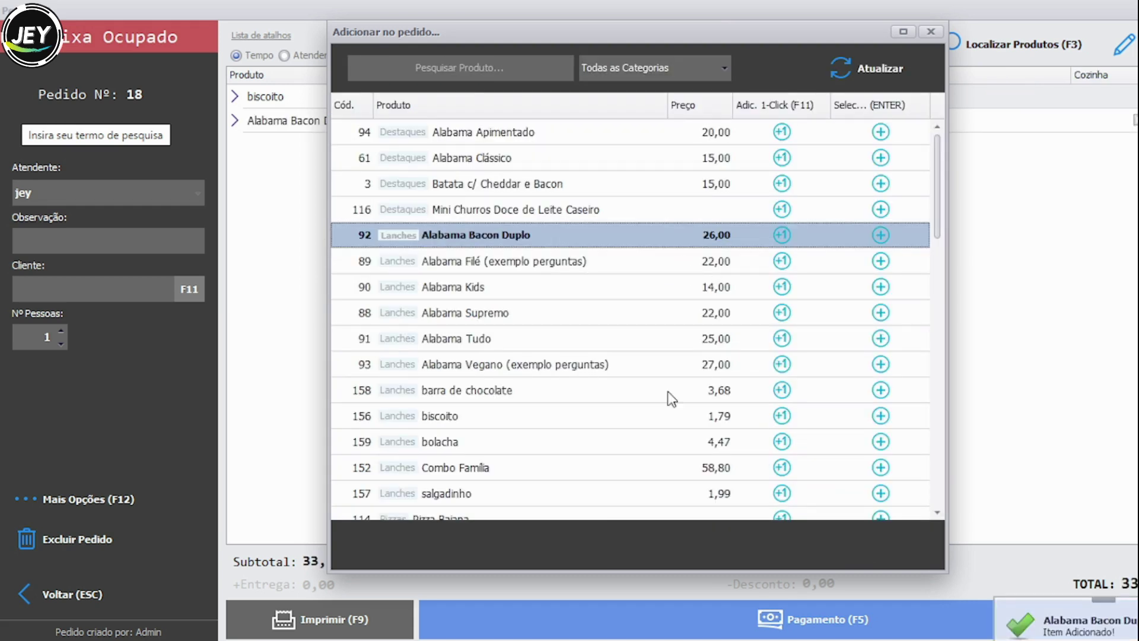
# Find bolacha in the product list and add it to the order.
pyautogui.scroll(-2, 668, 398)
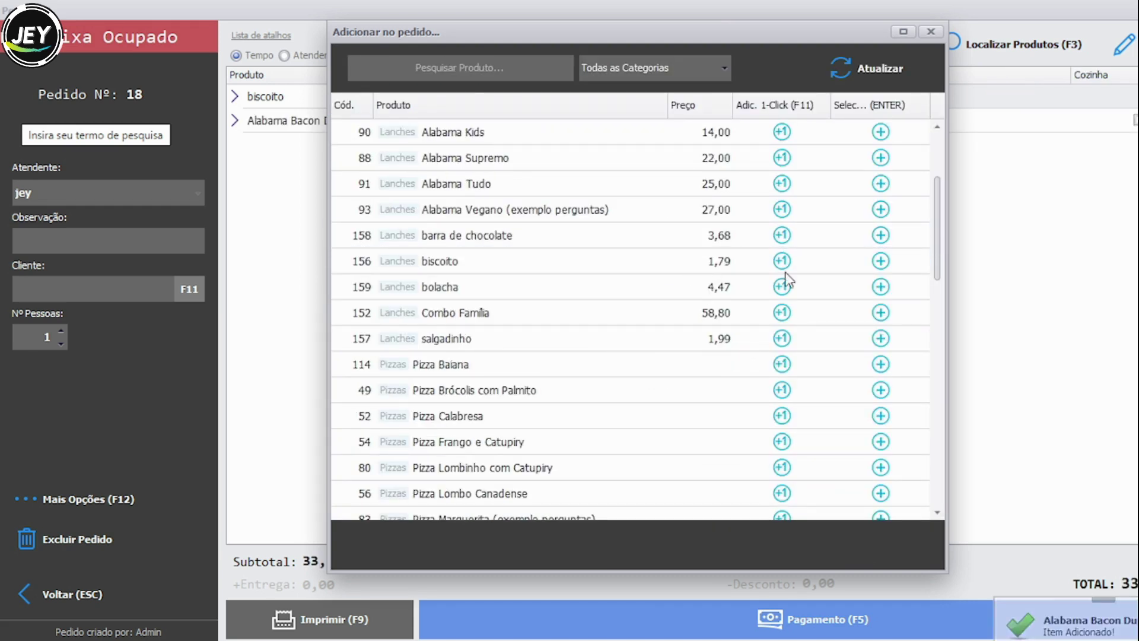
pyautogui.click(885, 287)
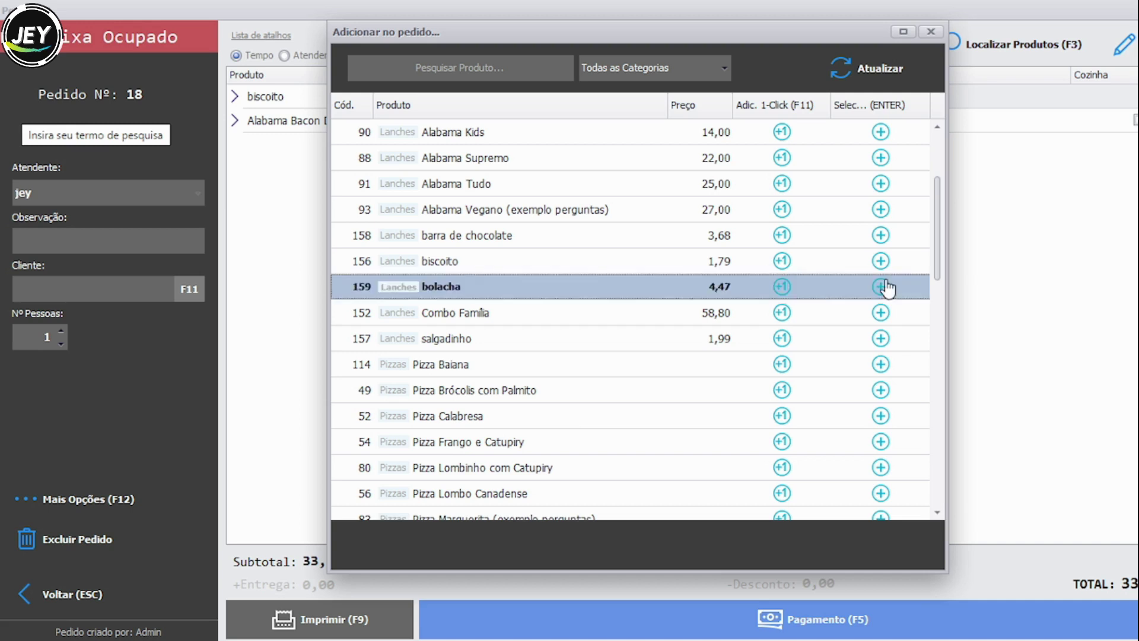
pyautogui.click(885, 288)
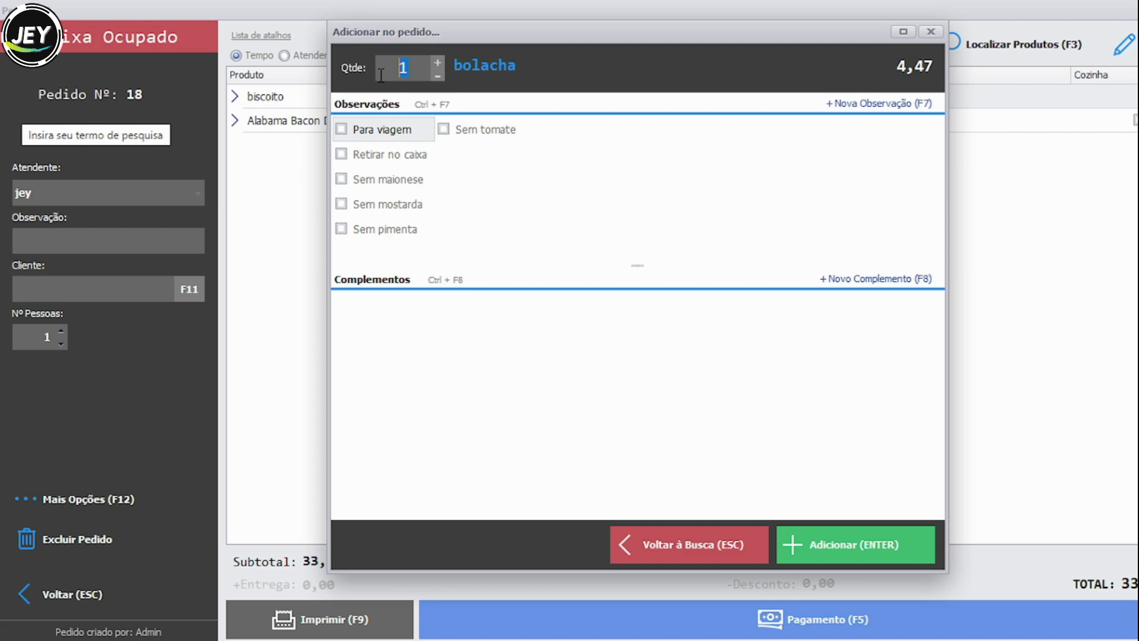
pyautogui.press('Return')
# Search the products for "sal" and add 3 units of salgadinho to the order.
pyautogui.click(448, 68)
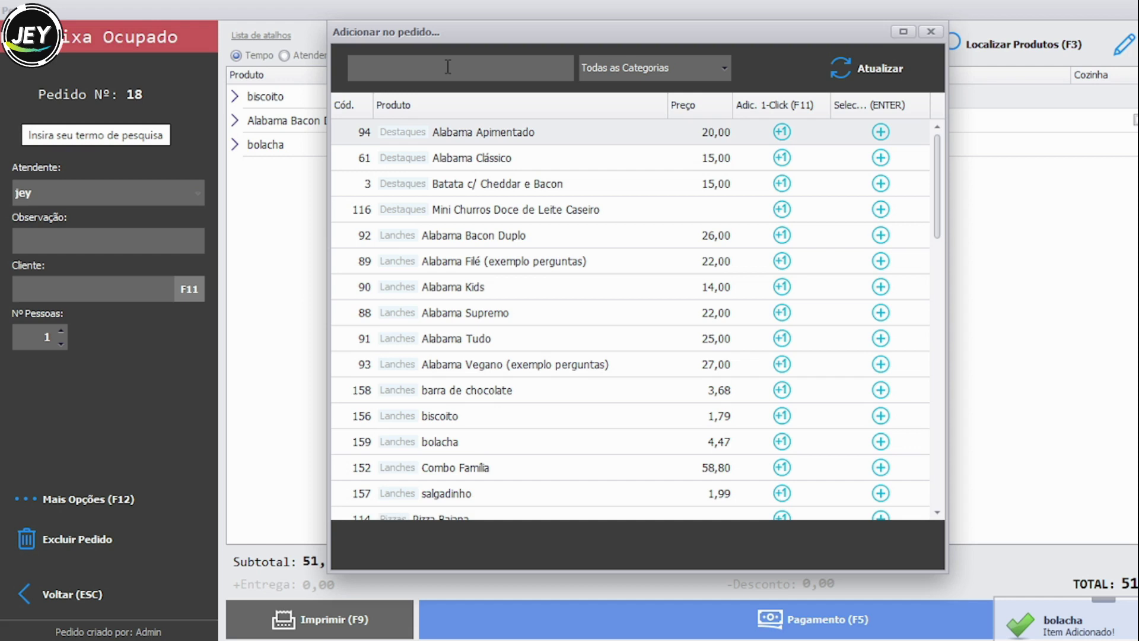
pyautogui.write('sal')
pyautogui.press('Return')
pyautogui.write('3')
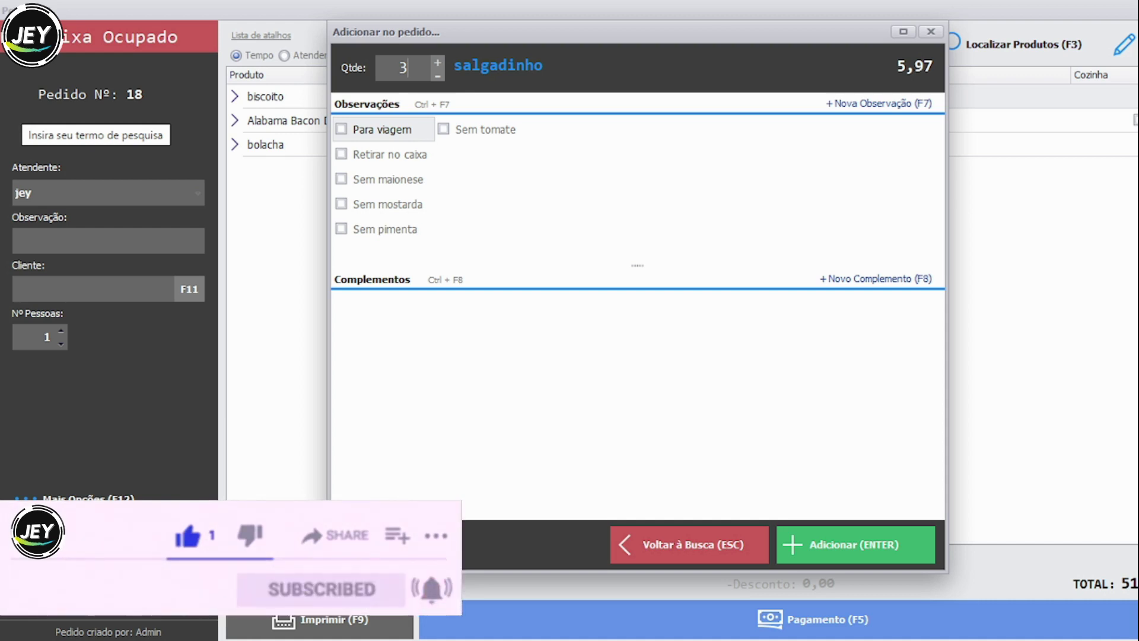
pyautogui.press('Return')
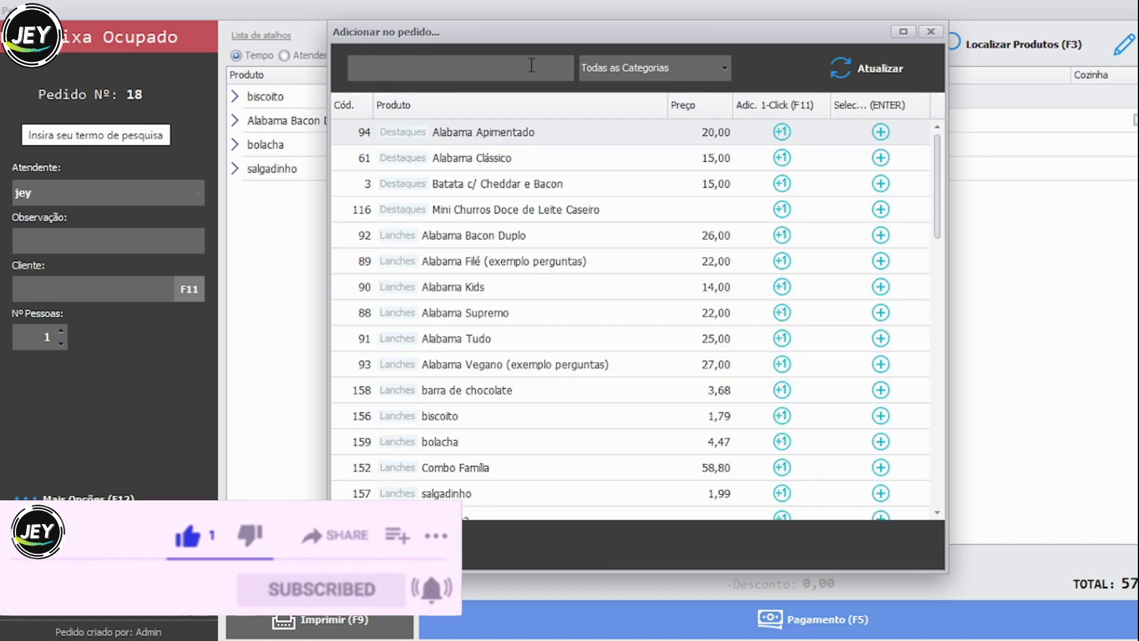
# Search the products for "barr", add 10 units of barra de chocolate to the order and close the product search.
pyautogui.write('ba')
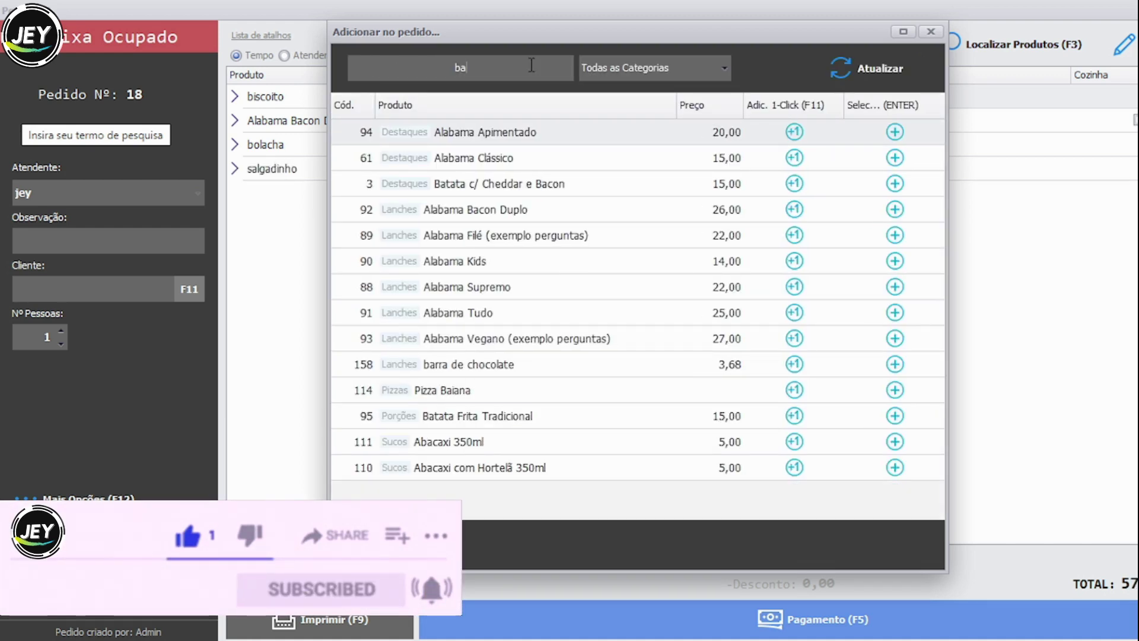
pyautogui.write('rr')
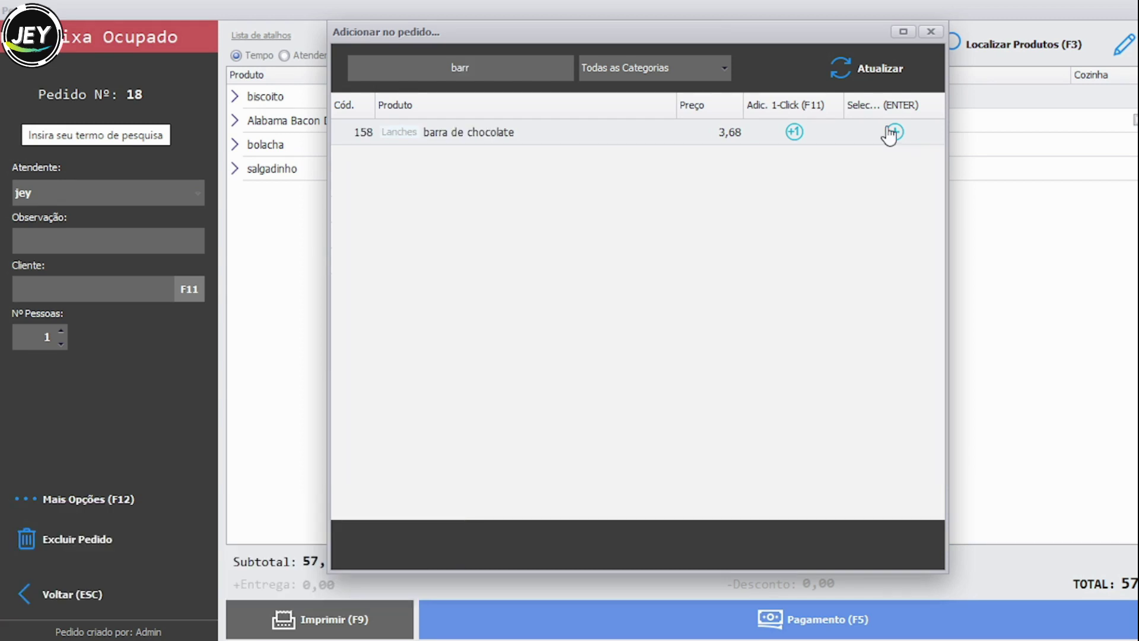
pyautogui.click(893, 131)
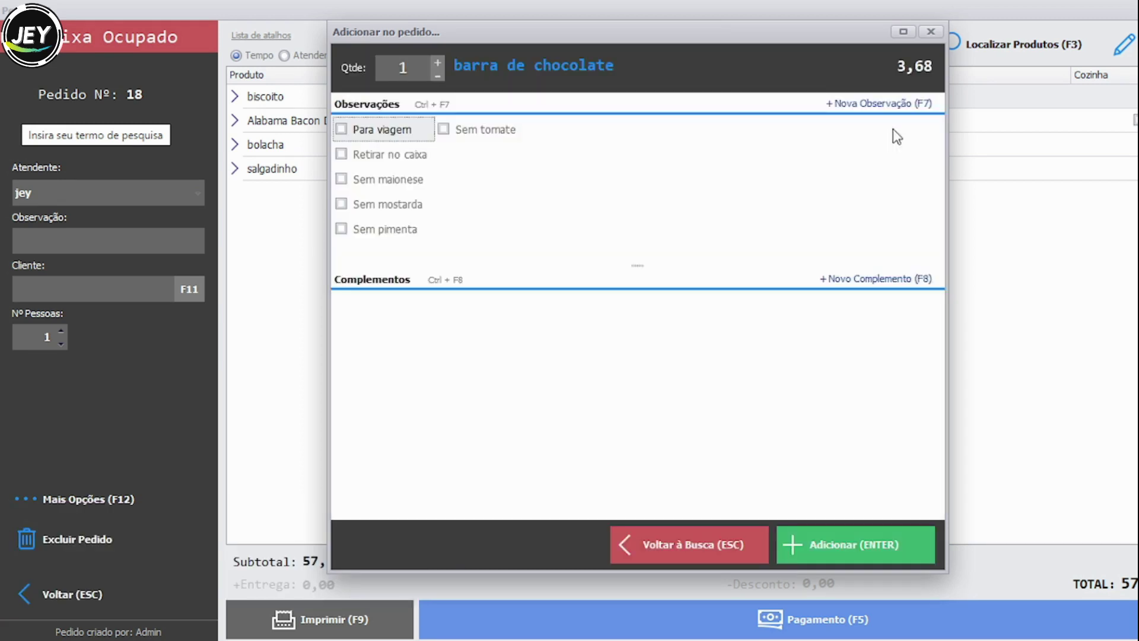
pyautogui.hotkey('shift', 'Tab')
pyautogui.write('0')
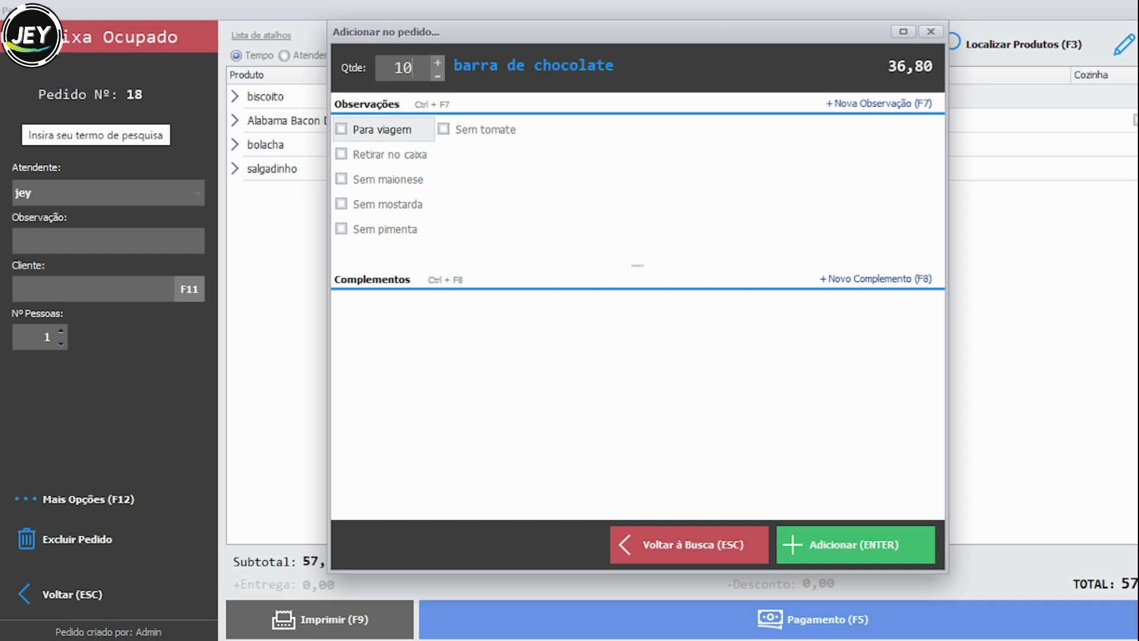
pyautogui.press('Return')
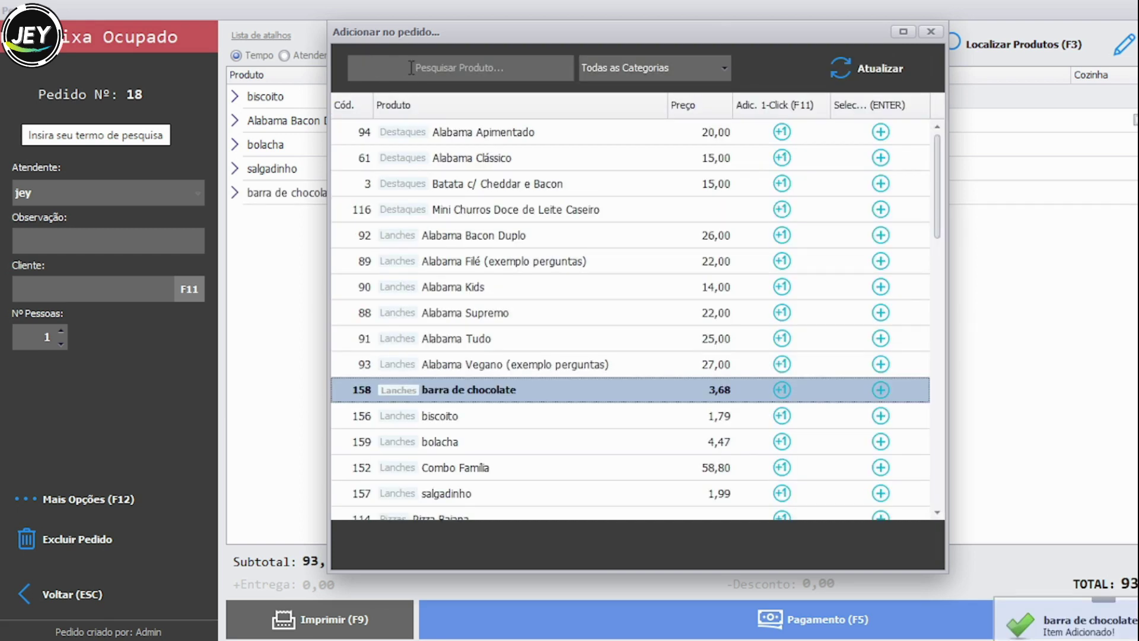
pyautogui.click(929, 32)
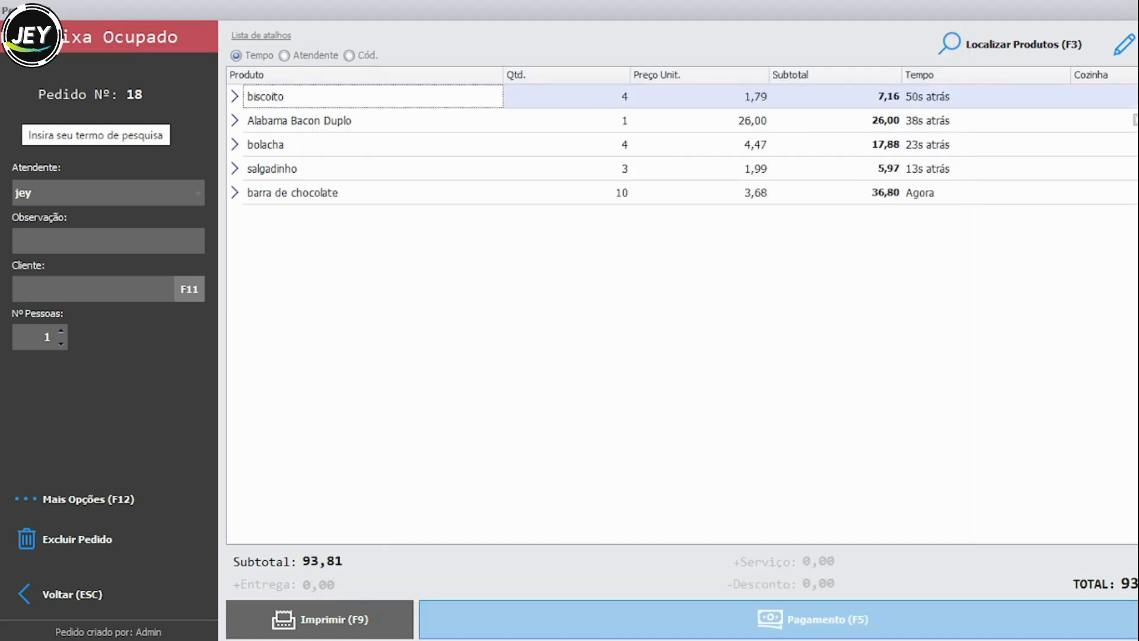
# Register a cash (Dinheiro) payment of 200,00 for the order and finalize it without printing.
pyautogui.click(1095, 610)
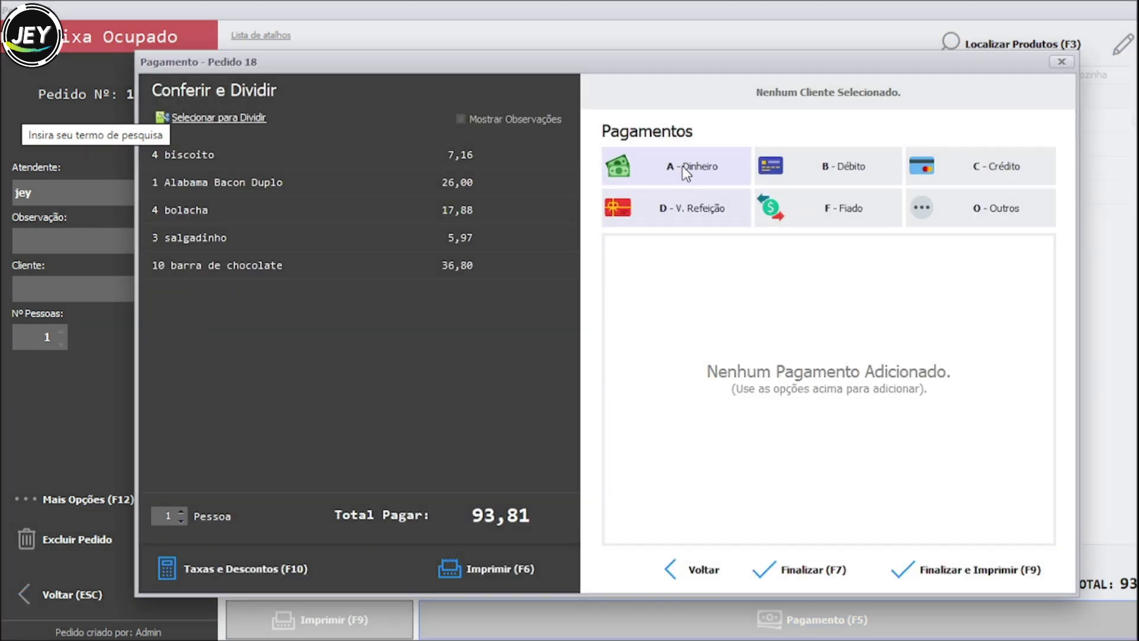
pyautogui.click(675, 162)
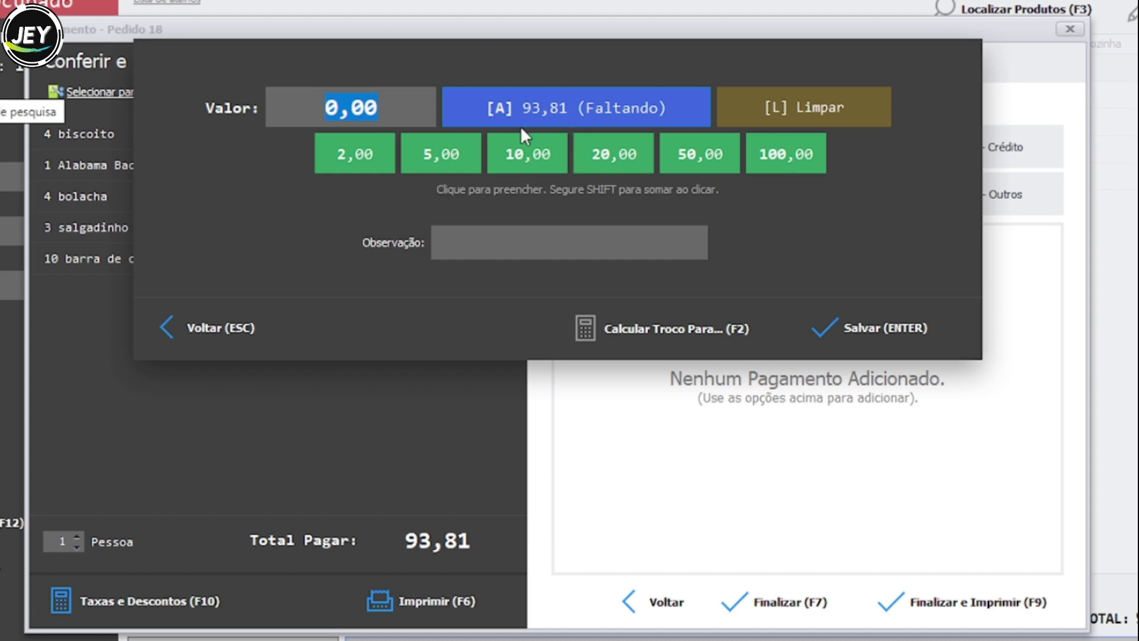
pyautogui.click(414, 104)
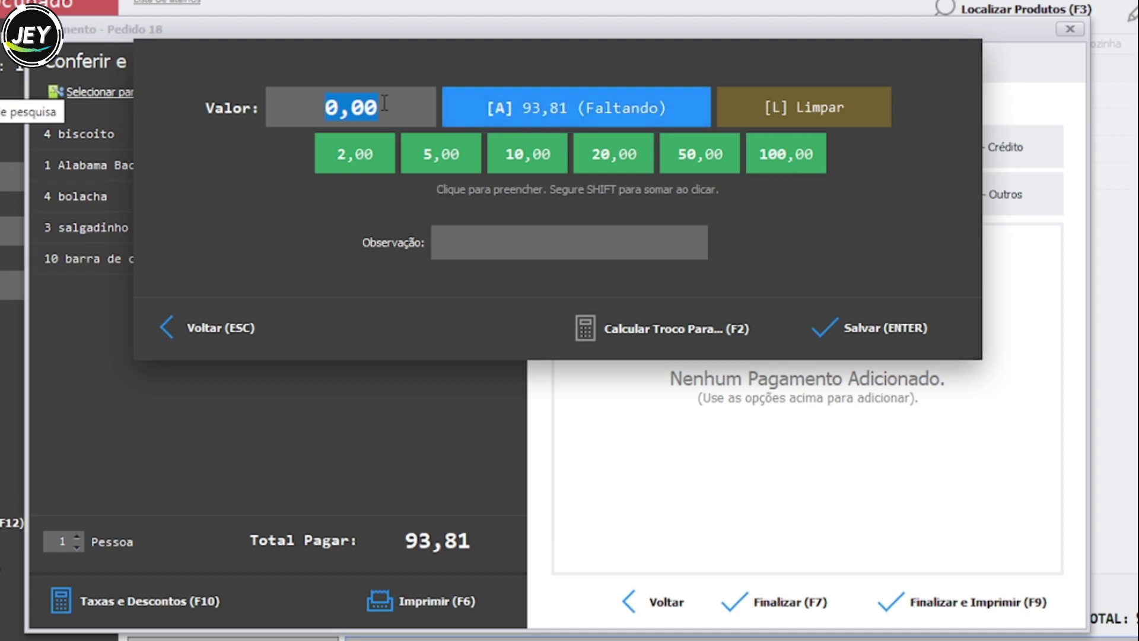
pyautogui.moveTo(403, 105); pyautogui.dragTo(318, 114)
pyautogui.write('200')
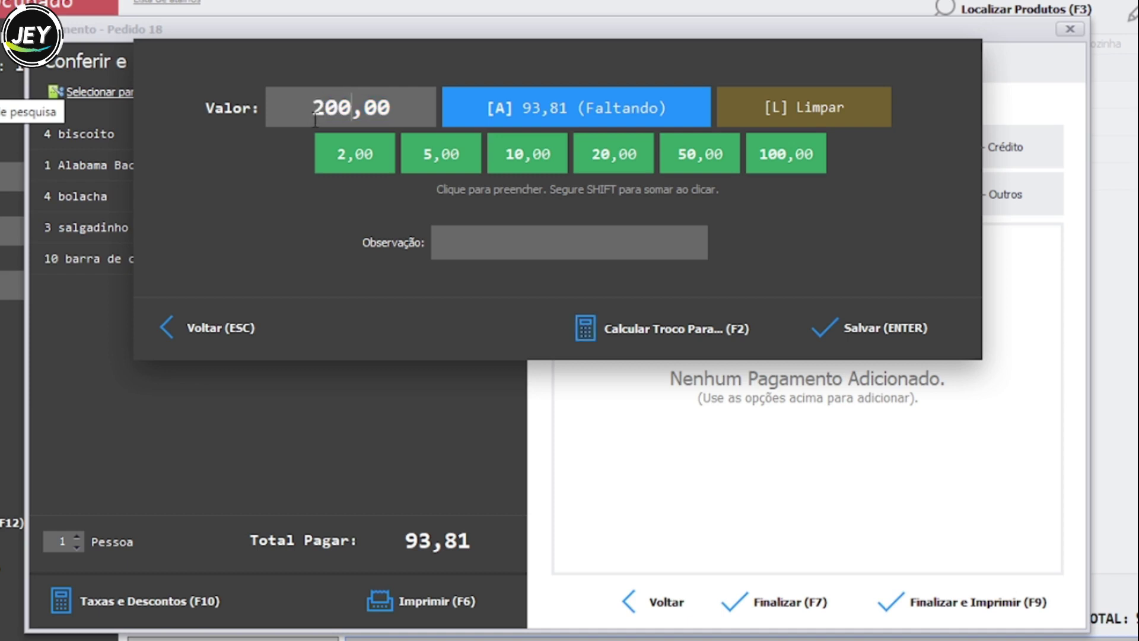
pyautogui.press('Return')
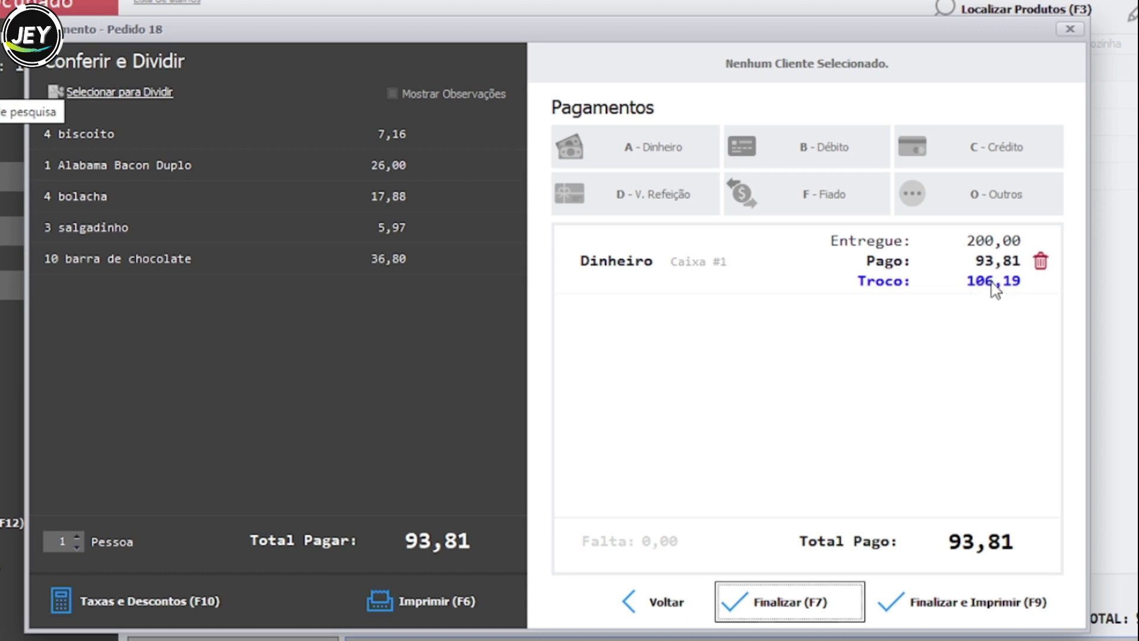
pyautogui.click(797, 602)
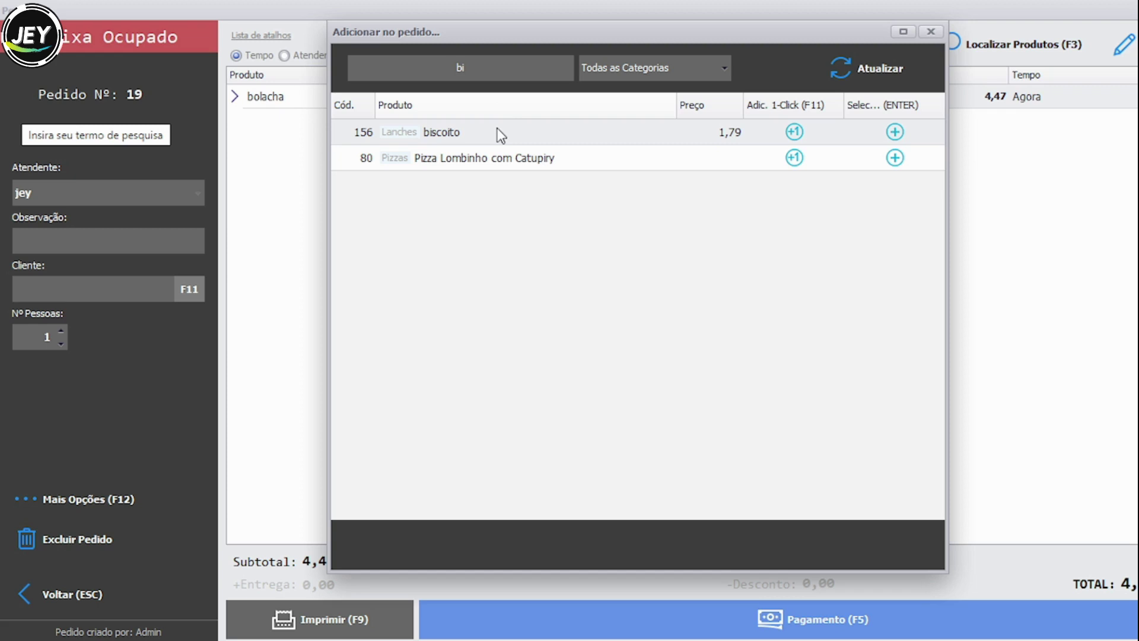
# Add 2 units of biscoito to the new order without any observations.
pyautogui.click(892, 136)
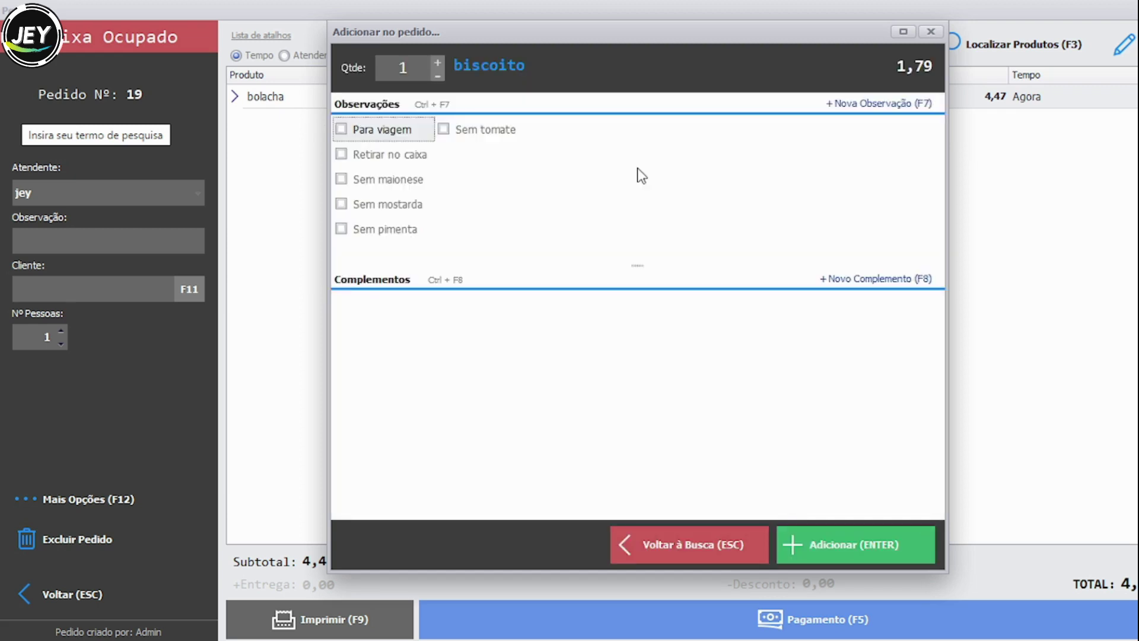
pyautogui.moveTo(424, 66); pyautogui.dragTo(396, 67)
pyautogui.write('2')
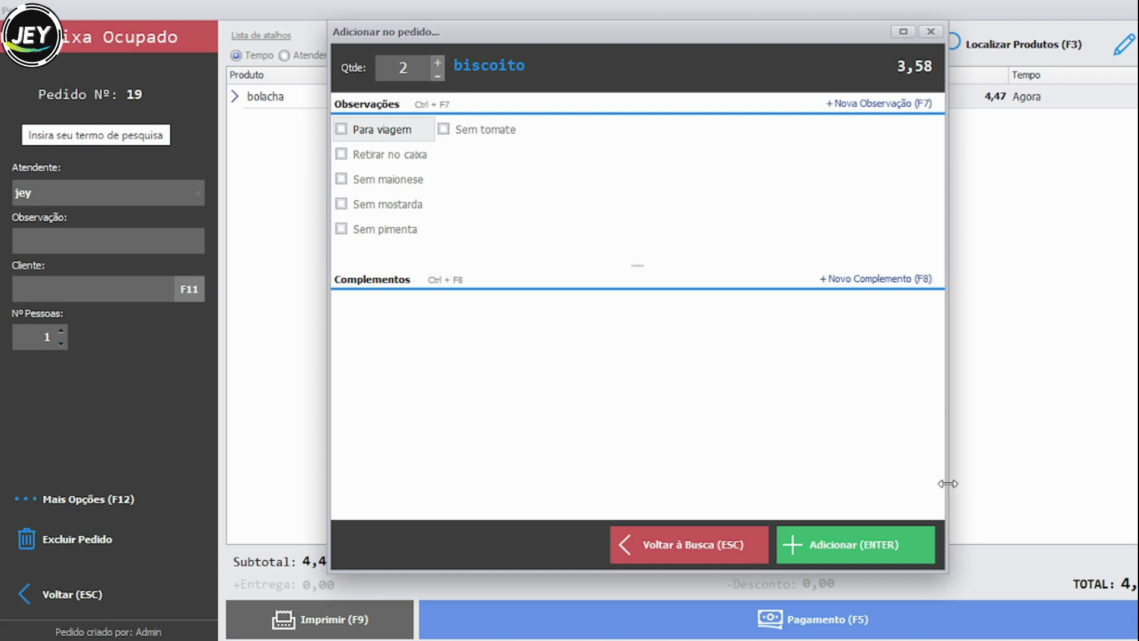
pyautogui.click(907, 551)
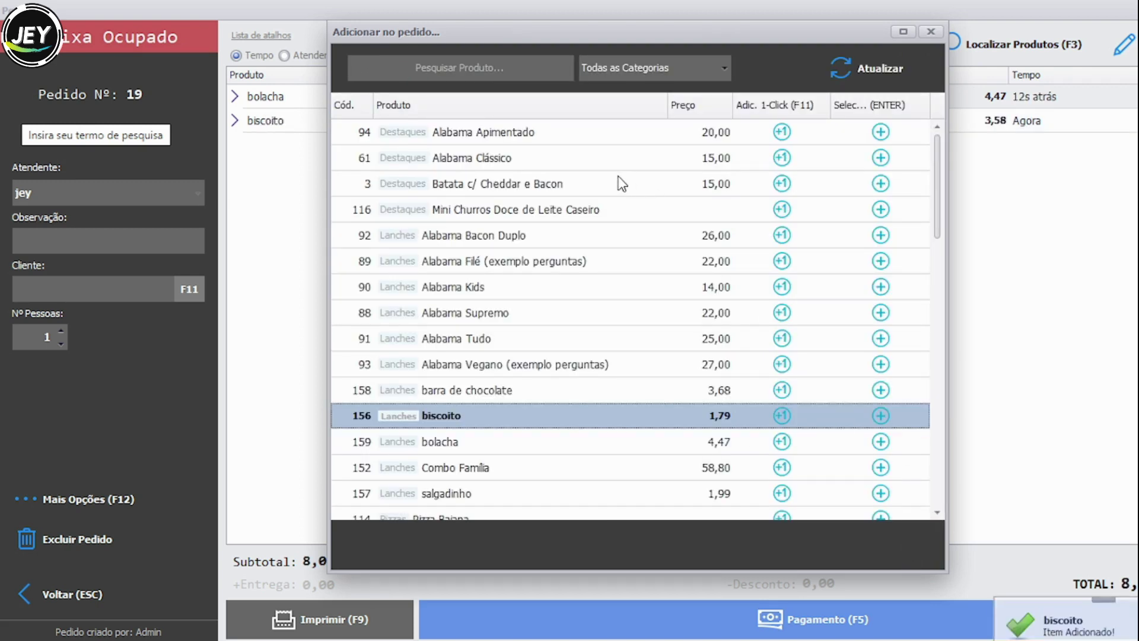
# Add one Alabama Kids to the order from the full product list.
pyautogui.click(484, 63)
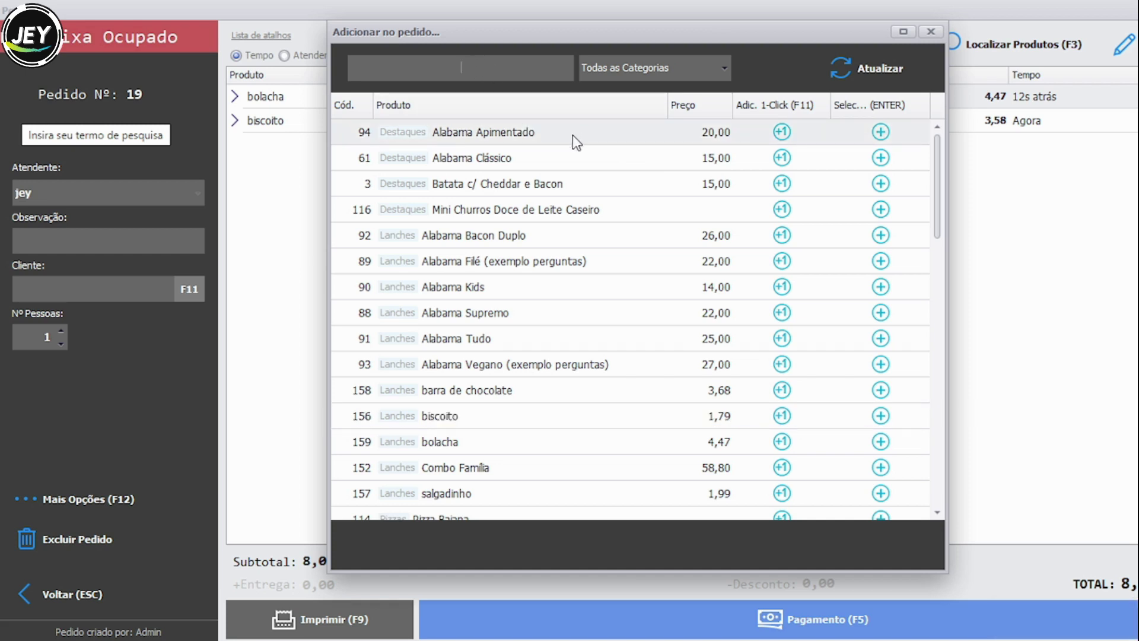
pyautogui.click(882, 287)
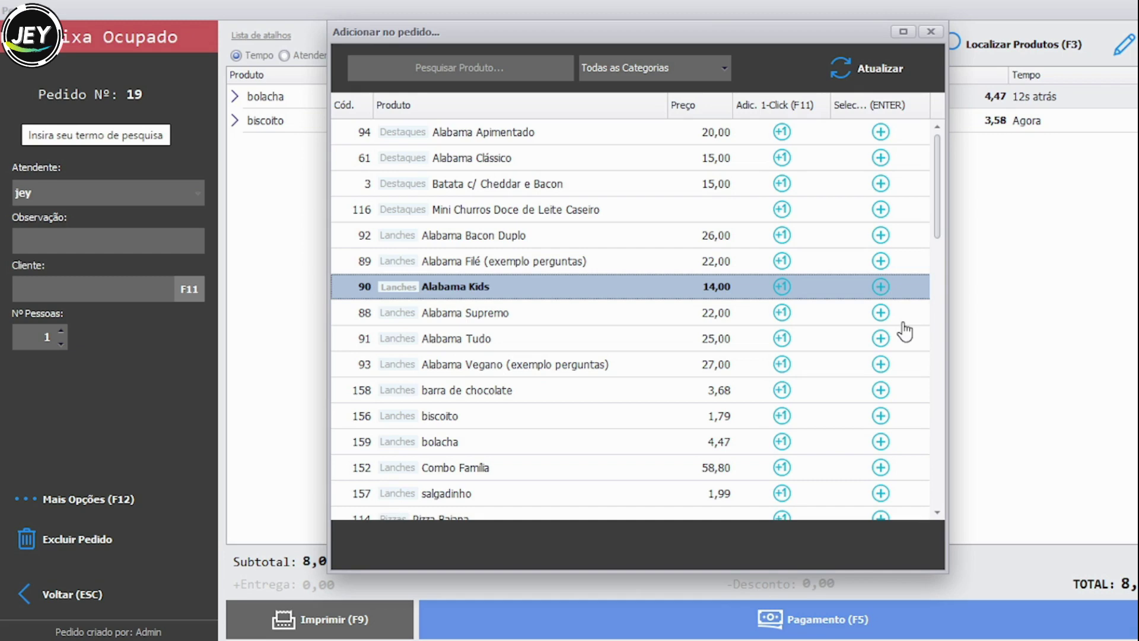
pyautogui.press('Return')
pyautogui.click(845, 537)
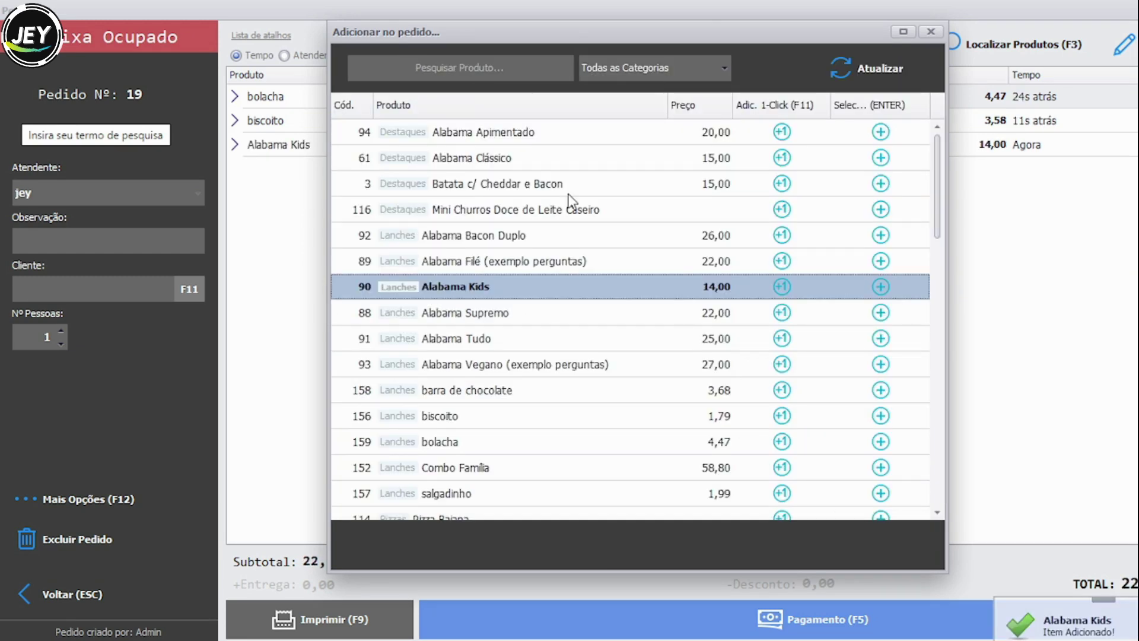
# Add one barra de chocolate and one more biscoito to the order, and close the product search.
pyautogui.click(782, 390)
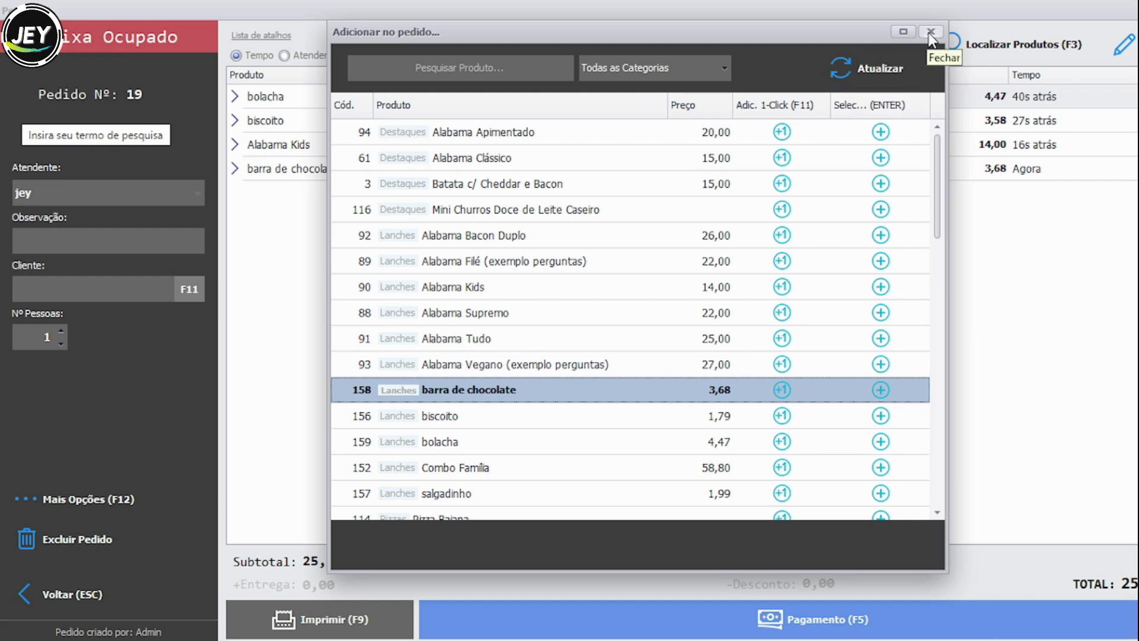
pyautogui.click(881, 417)
pyautogui.click(881, 417)
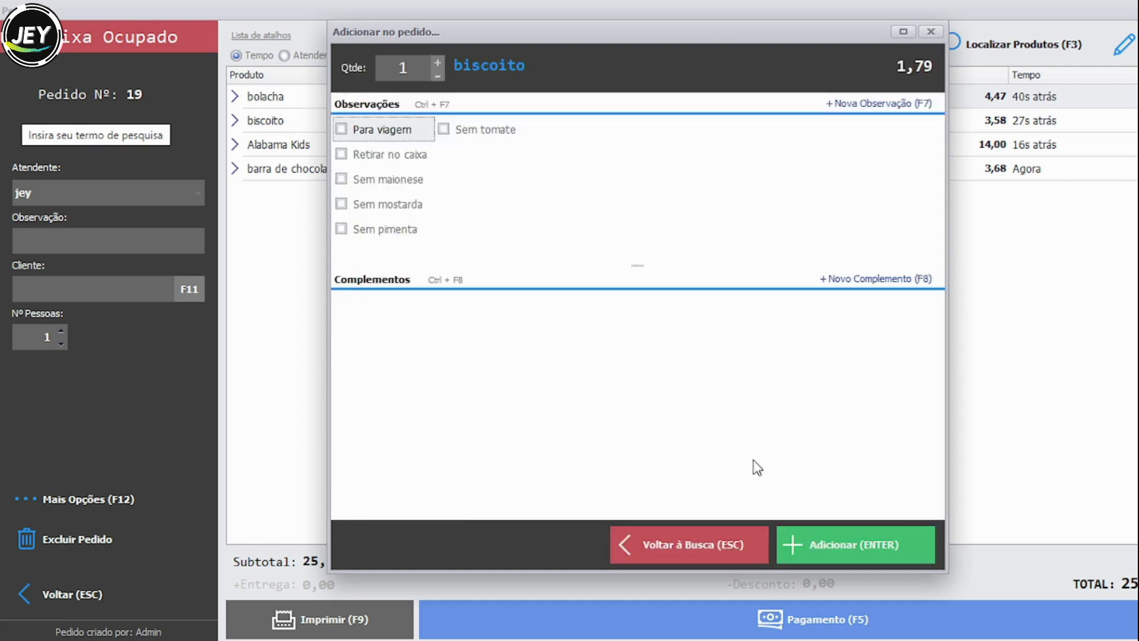
pyautogui.click(852, 532)
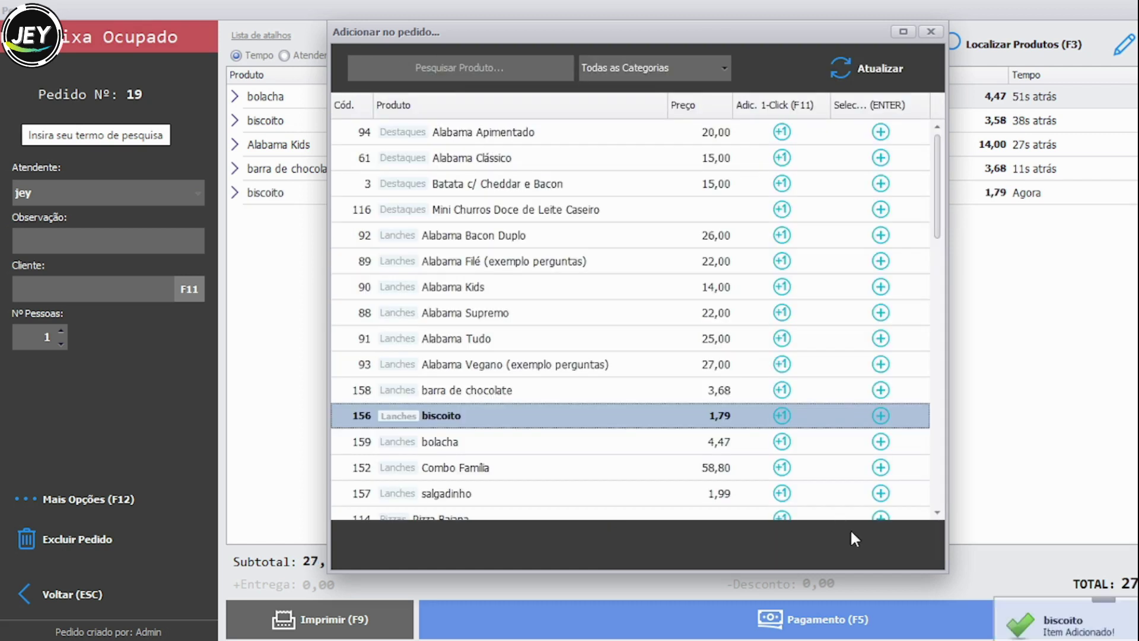
pyautogui.click(931, 31)
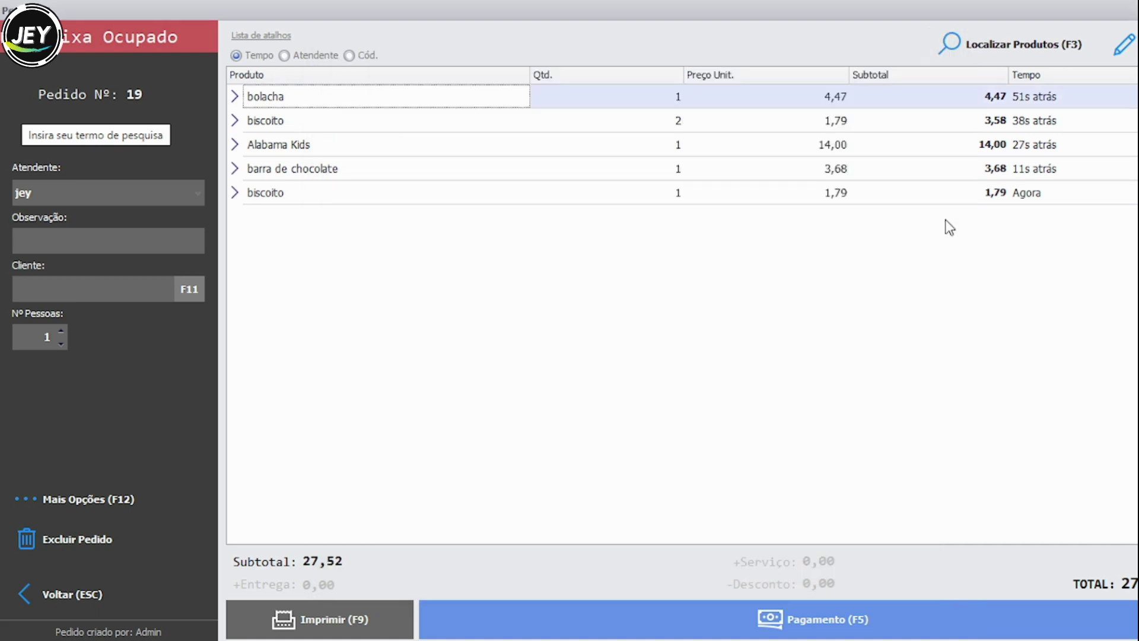
# Pay the order in cash (Dinheiro) with 50,00 delivered and finalize it without printing.
pyautogui.click(1028, 628)
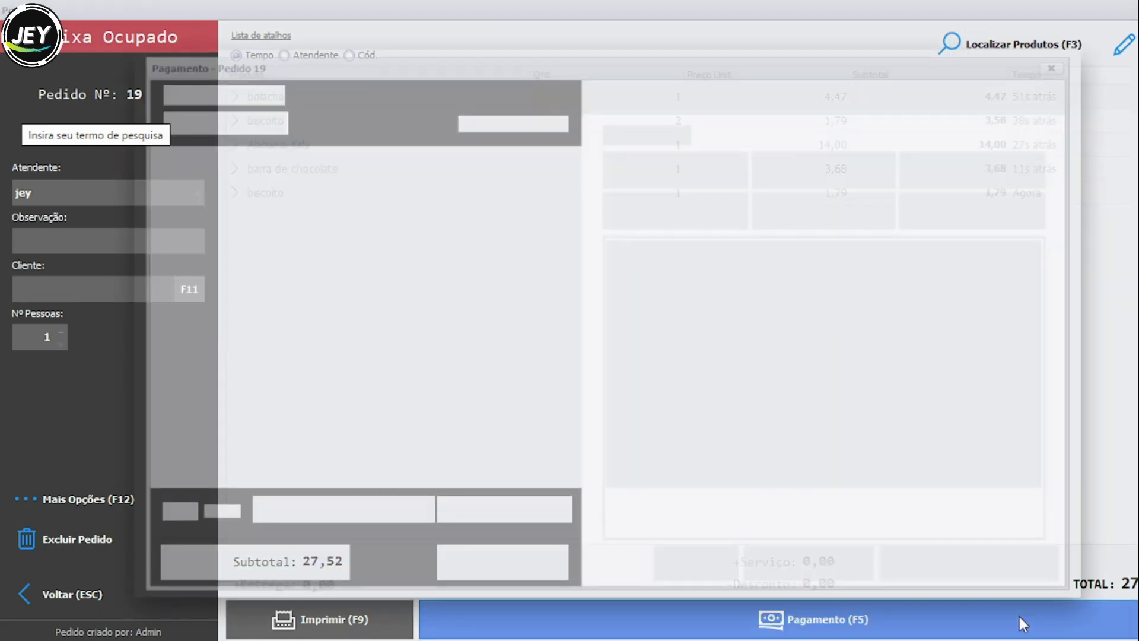
pyautogui.press('a')
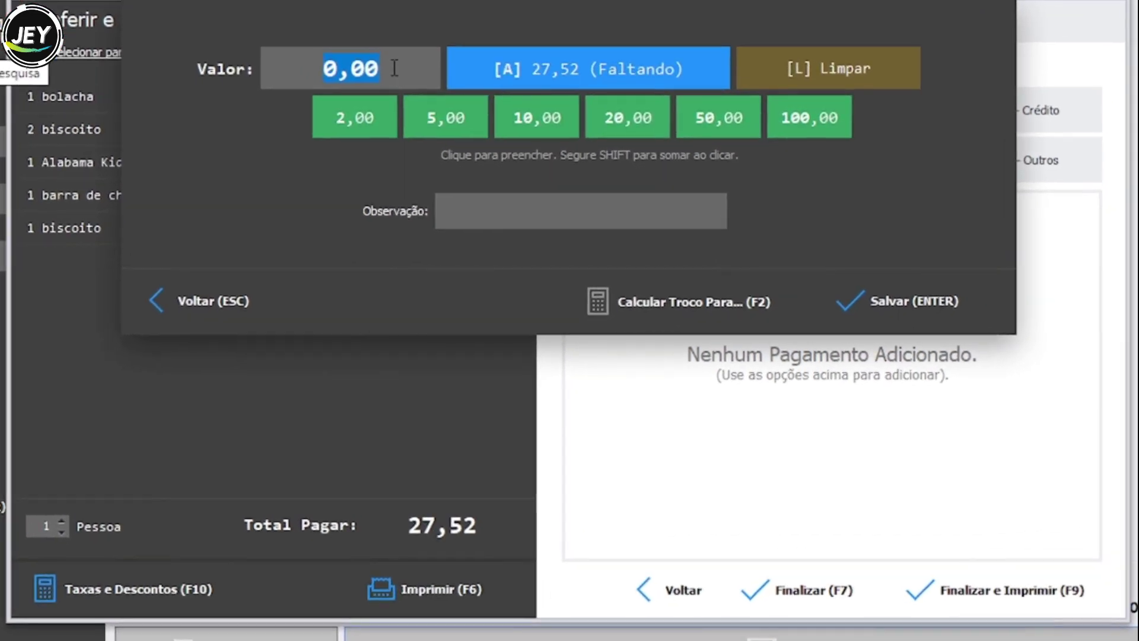
pyautogui.write('50')
pyautogui.press('Return')
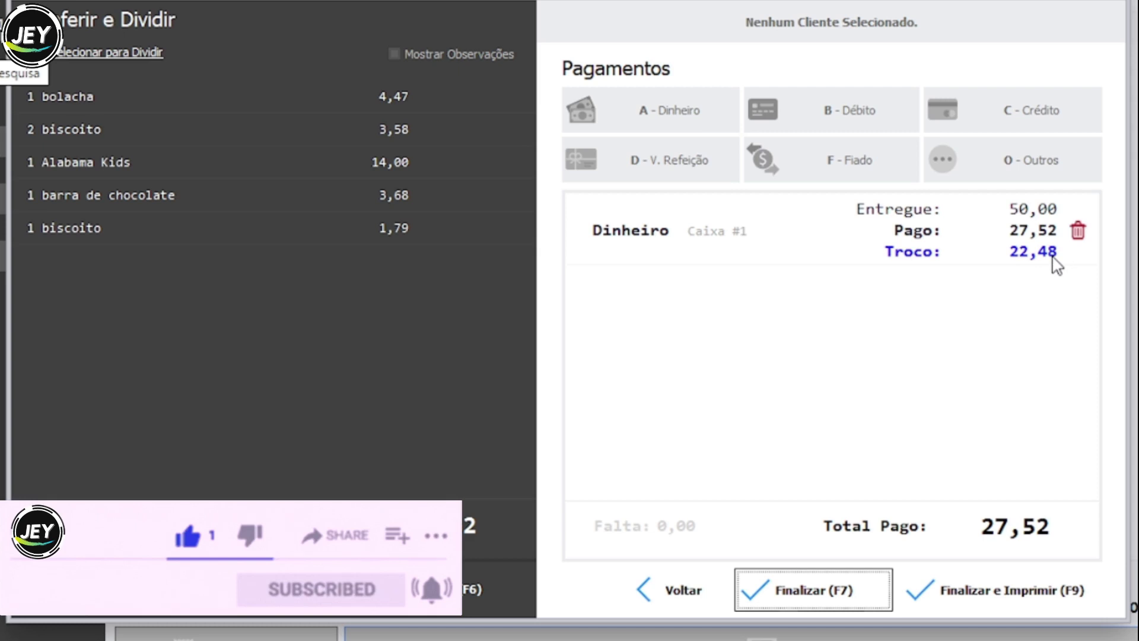
pyautogui.click(833, 596)
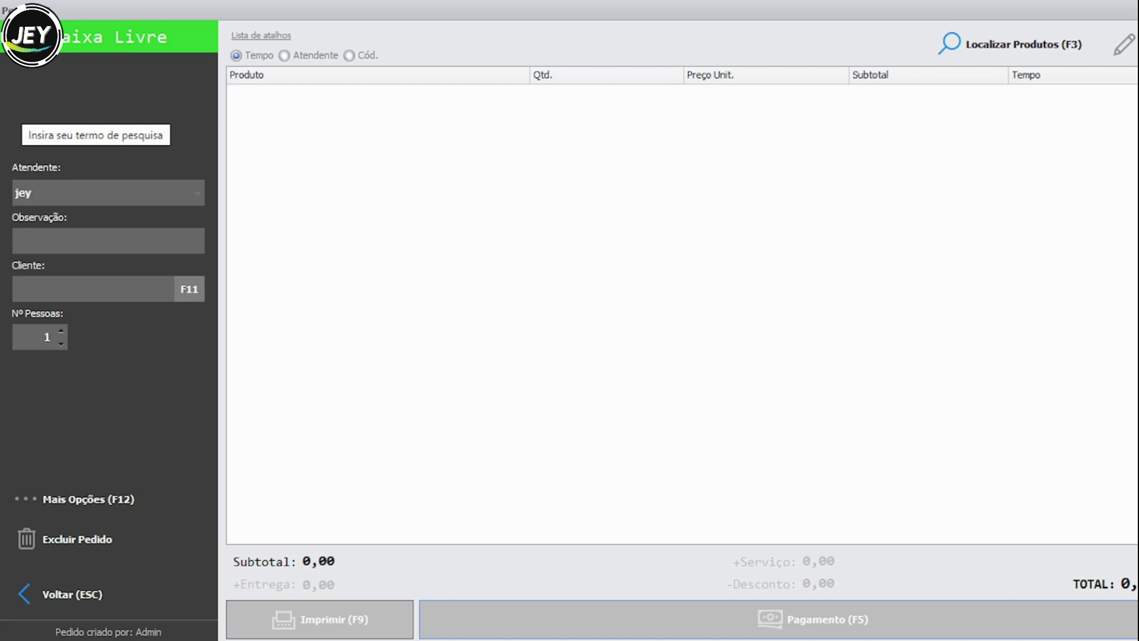
pyautogui.moveTo(763, 638)
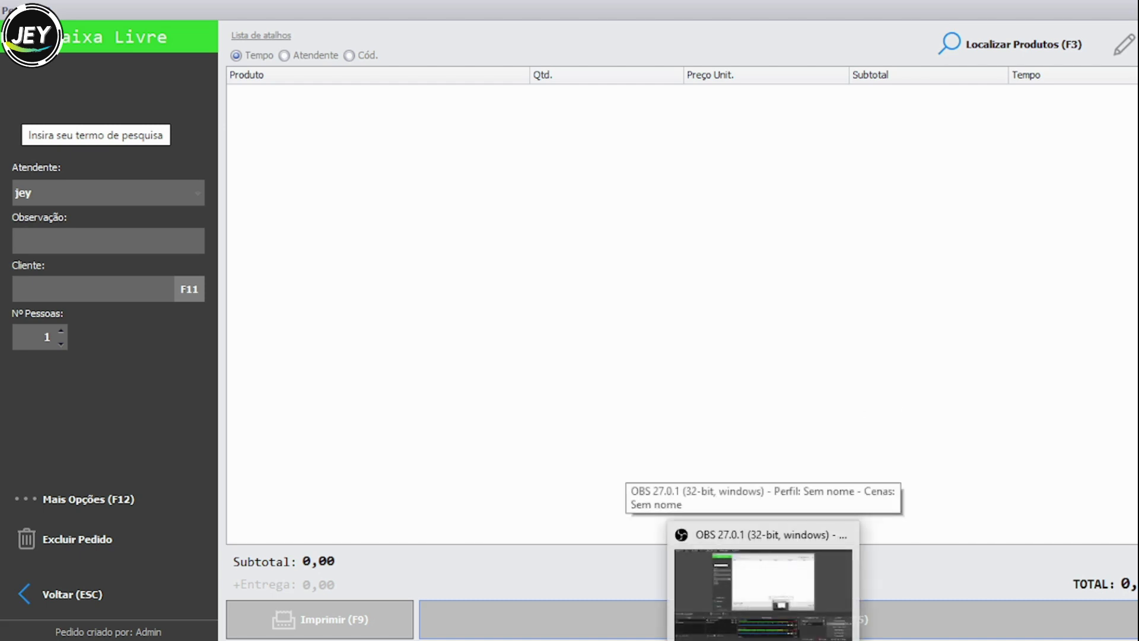